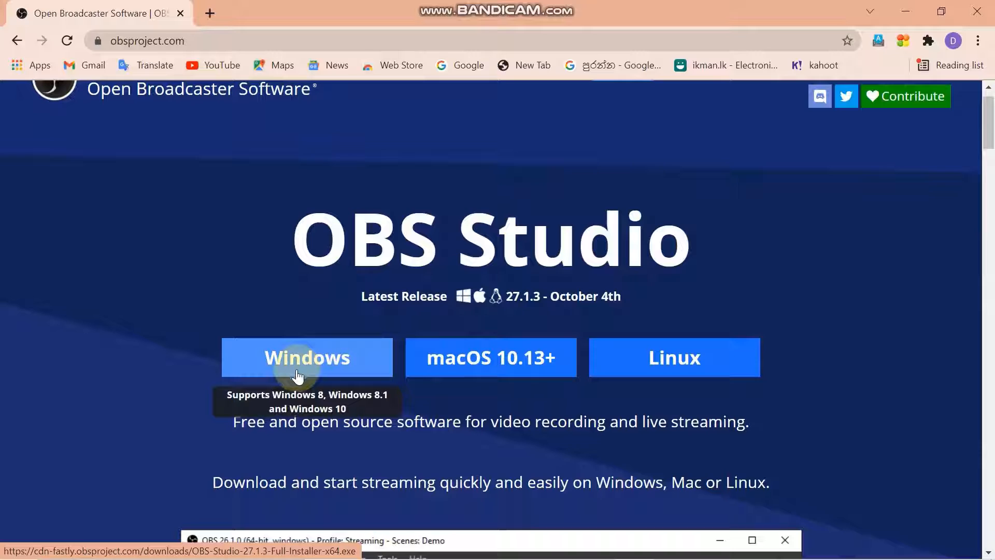
- Download the Windows installer for OBS Studio 27.1.3 from the OBS website
click(298, 373)
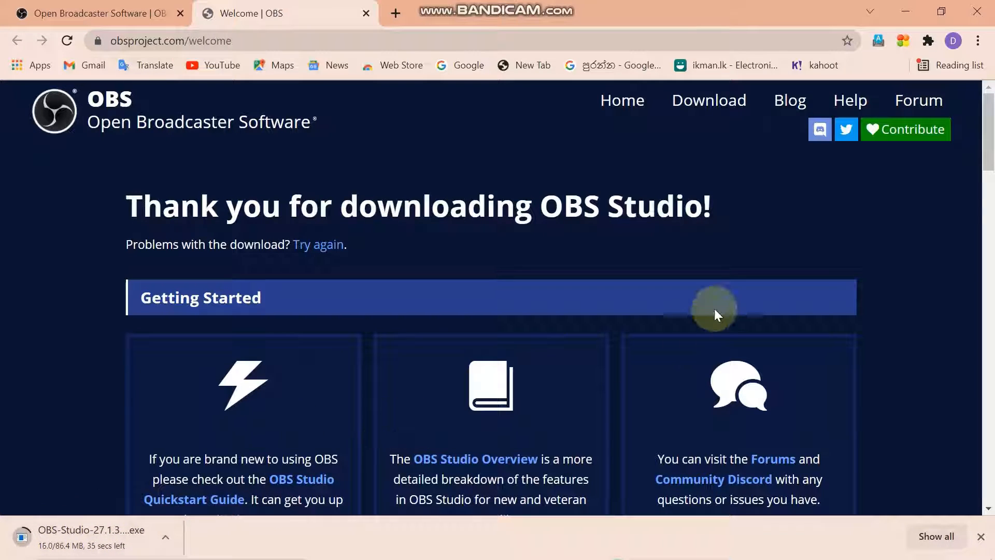
mouse_move(987, 161)
mouse_down()
mouse_move(984, 311)
mouse_move(991, 155)
mouse_up()
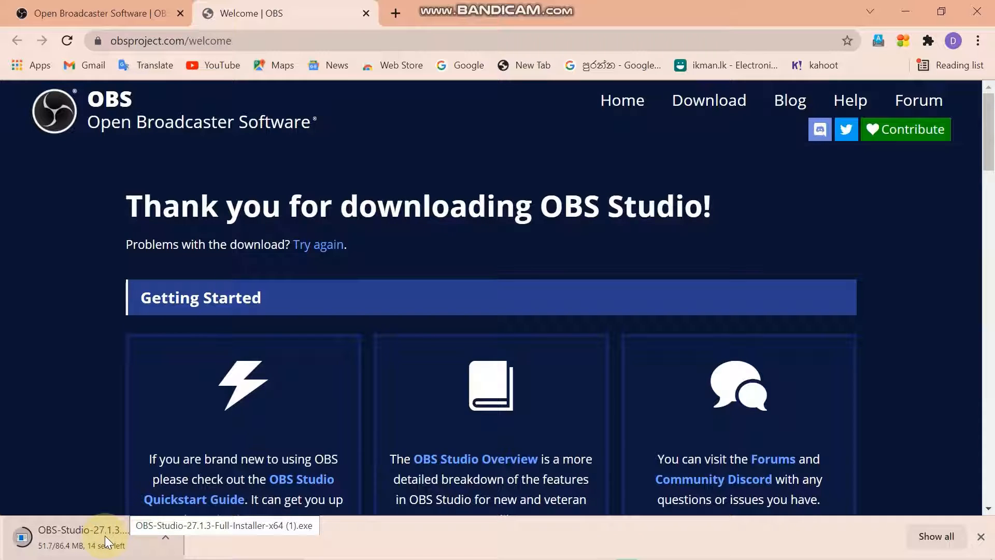
mouse_move(988, 124)
mouse_down()
mouse_move(991, 386)
mouse_move(992, 108)
mouse_up()
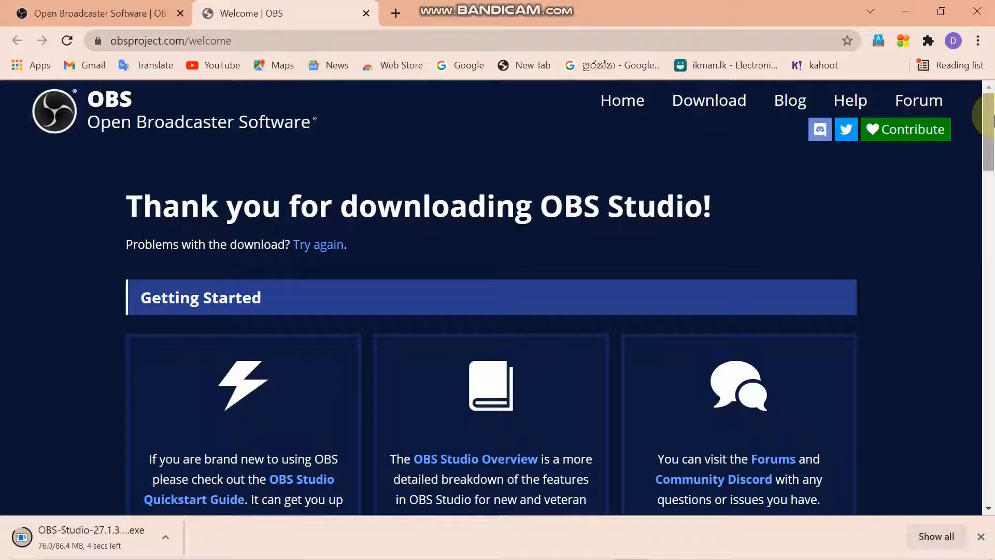
drag(990, 129, 992, 167)
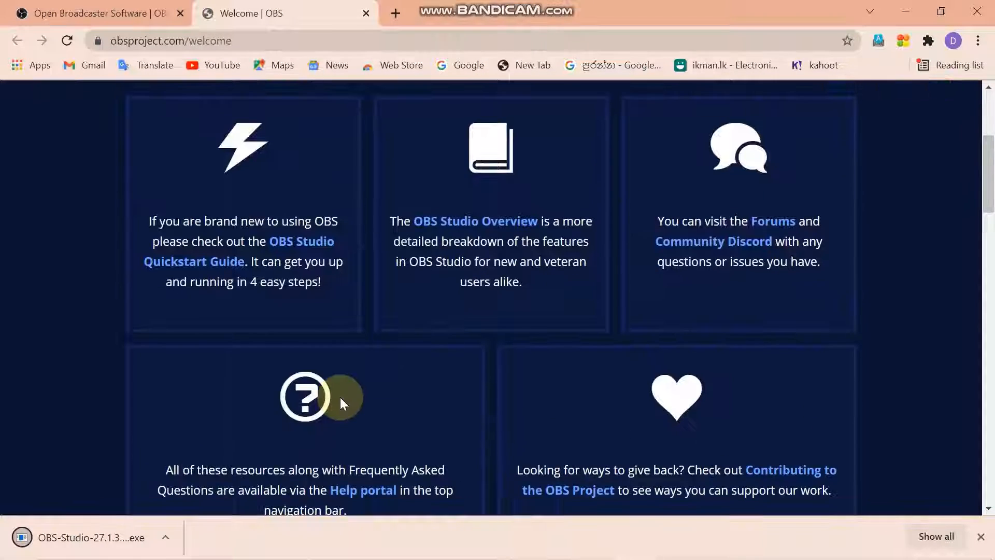
- Run the downloaded OBS Studio installer and proceed past the welcome and license pages
click(82, 531)
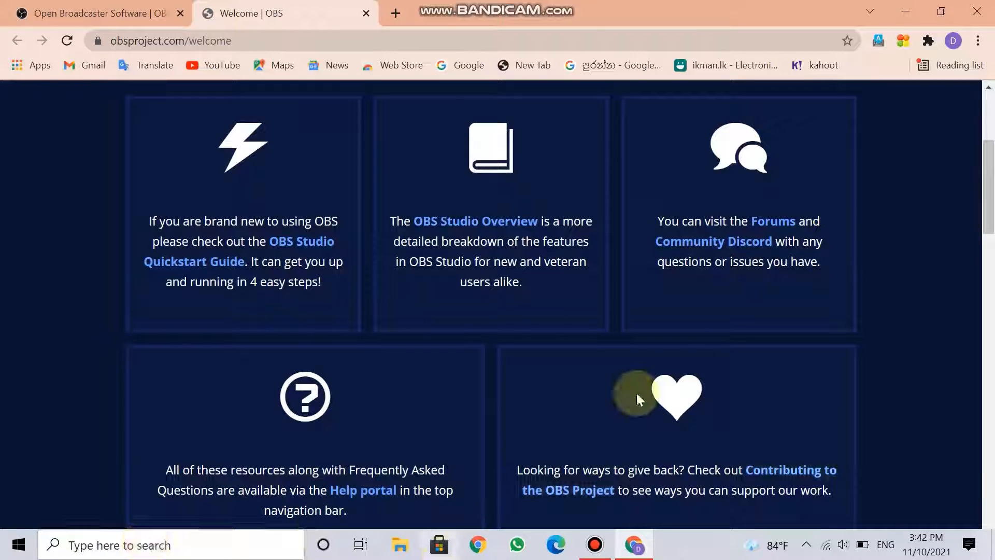
mouse_move(400, 544)
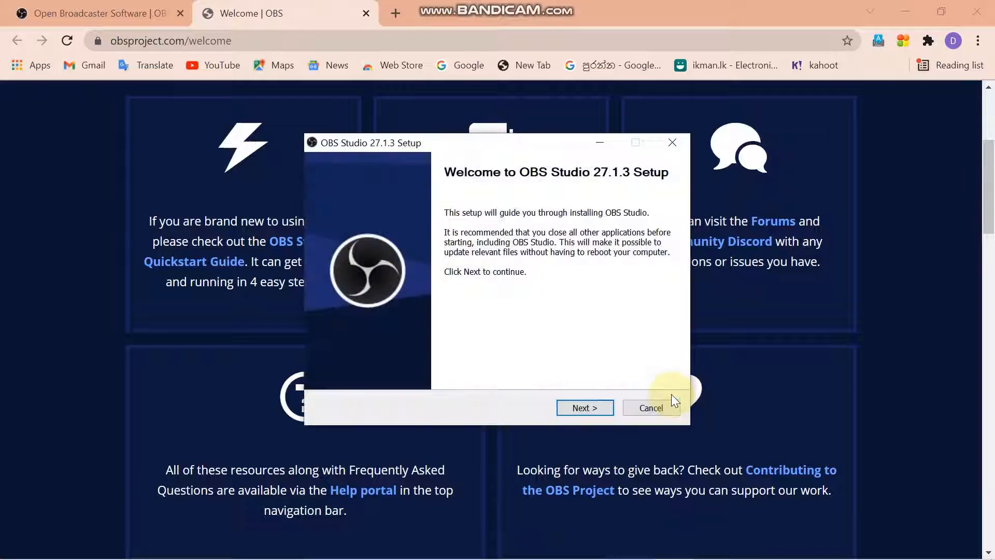
click(598, 406)
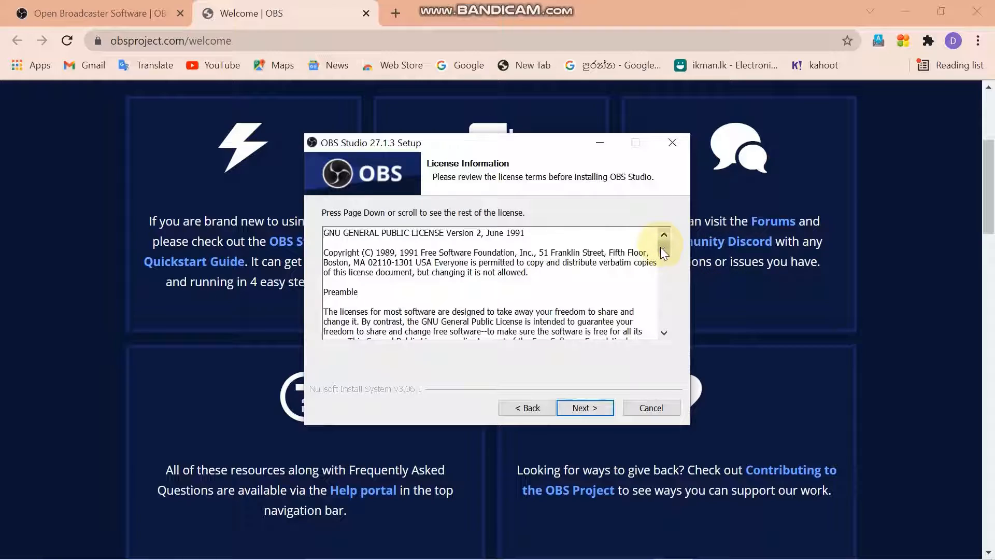
drag(660, 247, 663, 240)
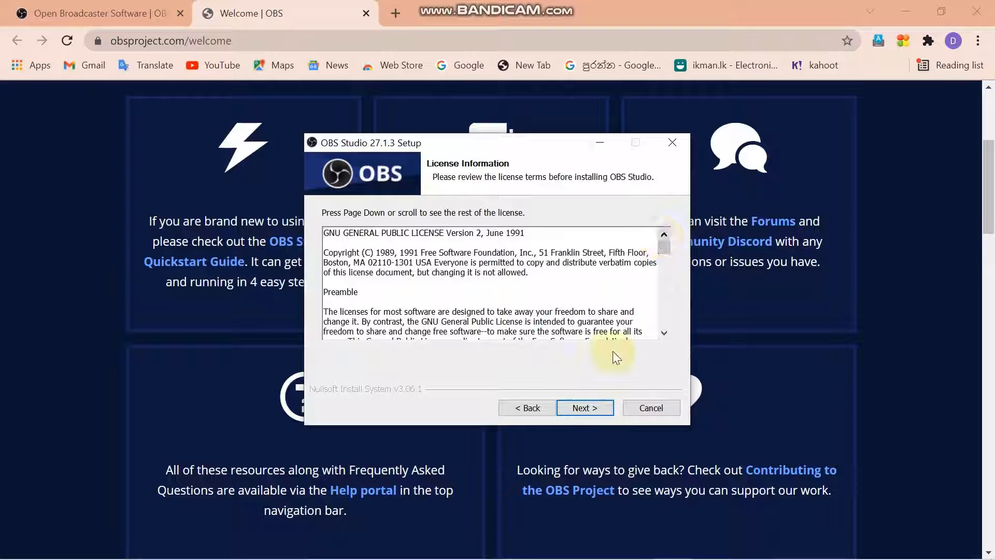
click(585, 407)
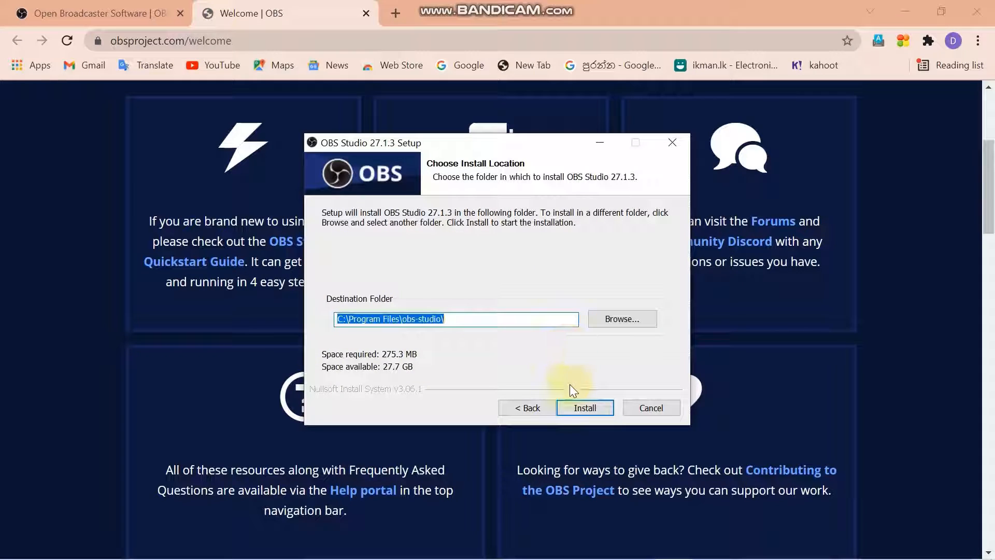
- Install OBS Studio 27.1.3 in the destination folder C:\Program Files\obs-studio\ and show the installation details
click(644, 318)
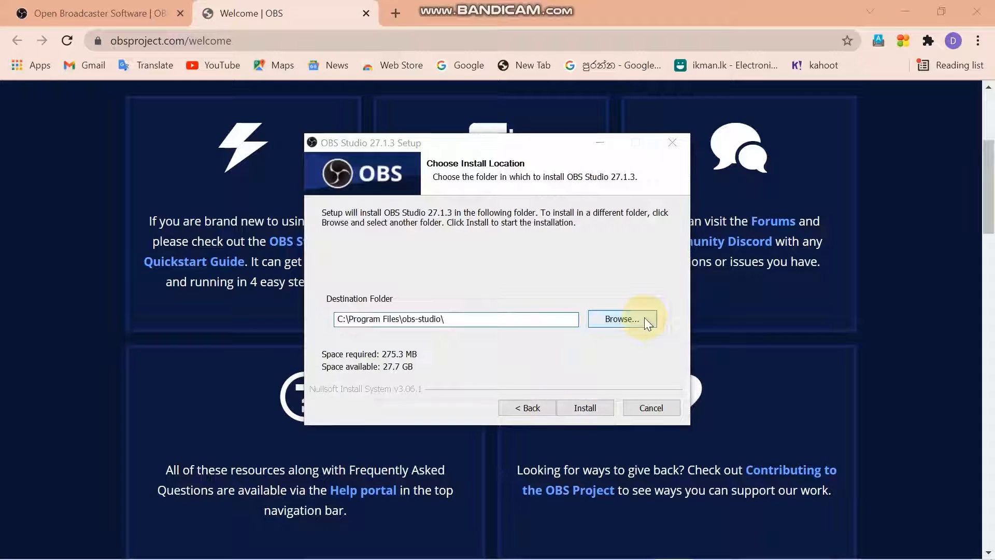
click(606, 168)
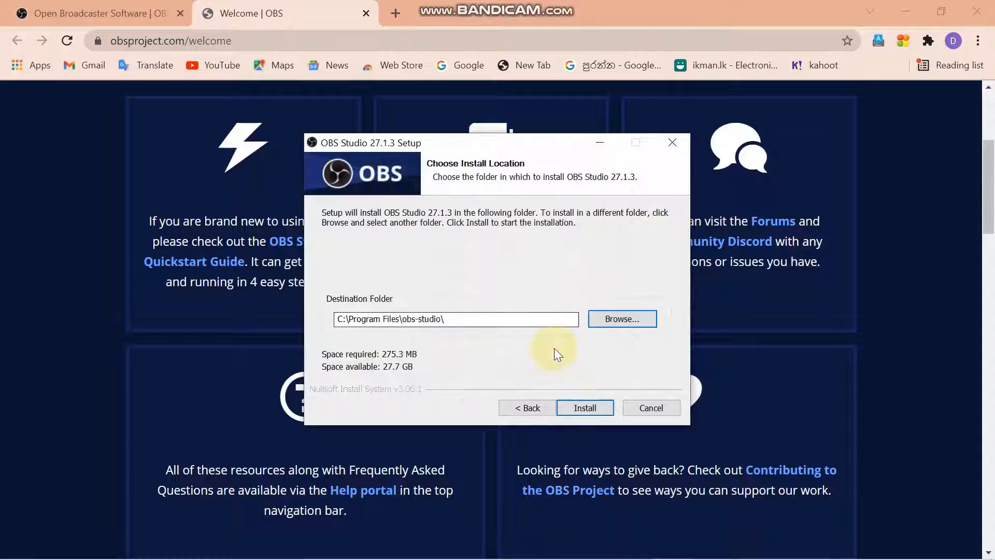
click(587, 407)
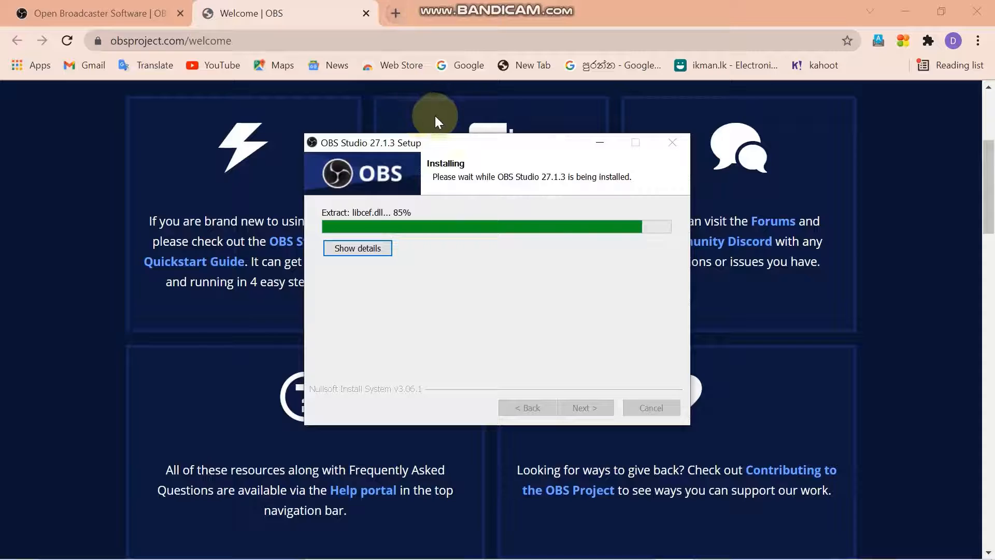
click(338, 248)
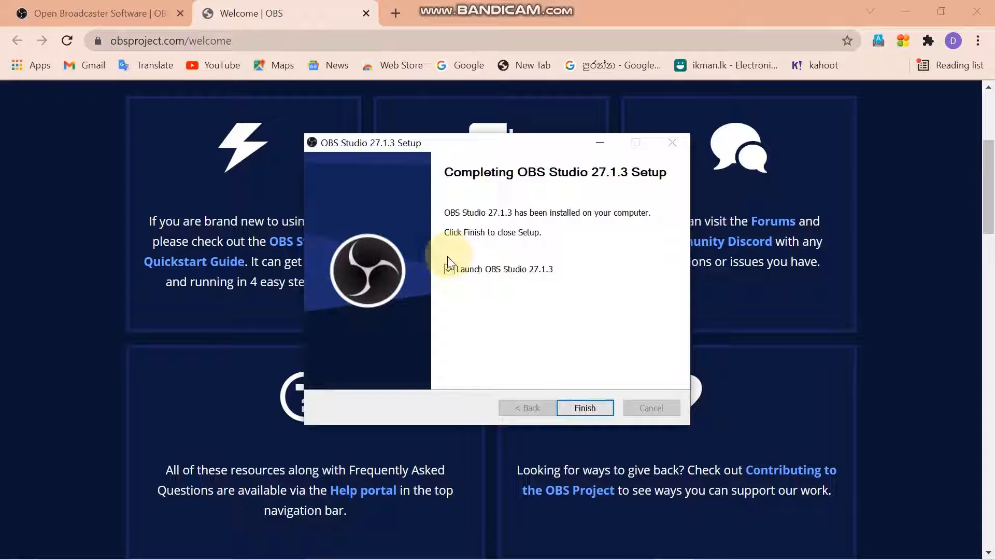
- Finish the setup with Launch OBS Studio 27.1.3 enabled, and clear the browser and Bandicam windows off the desktop
click(450, 268)
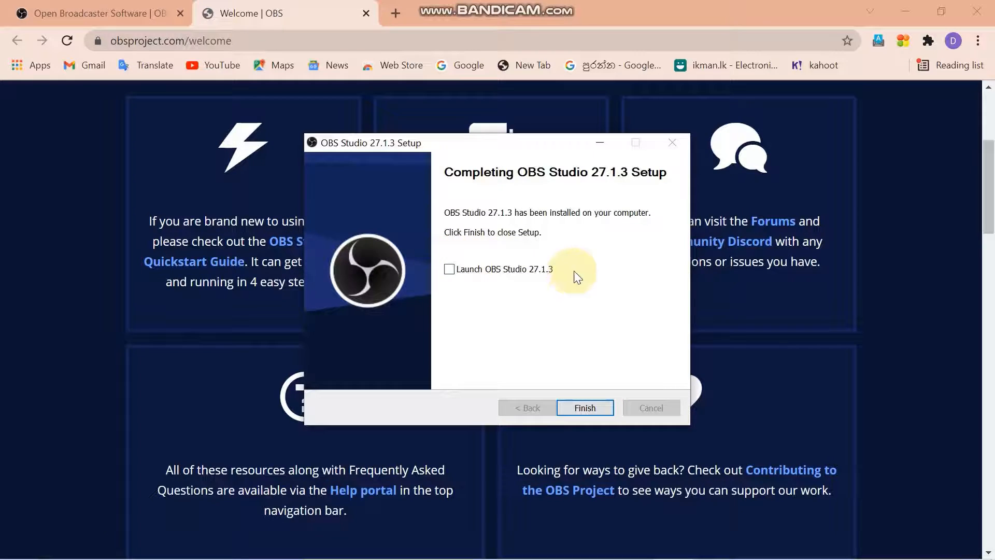
click(472, 266)
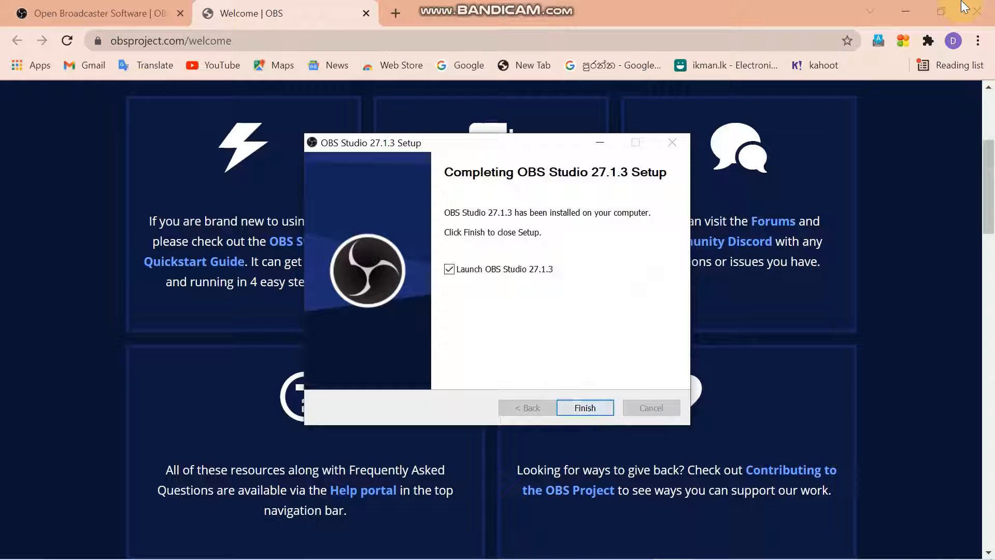
click(600, 406)
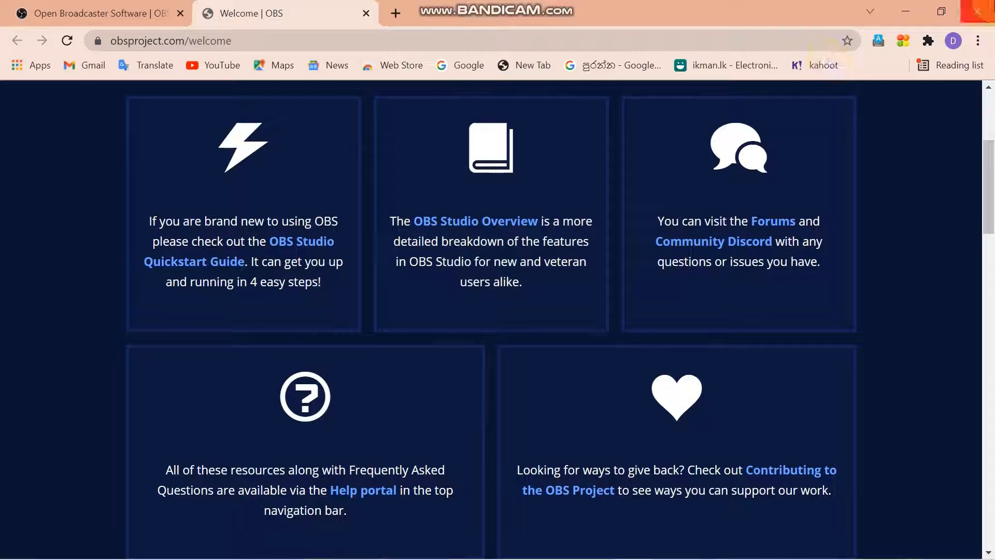
click(977, 12)
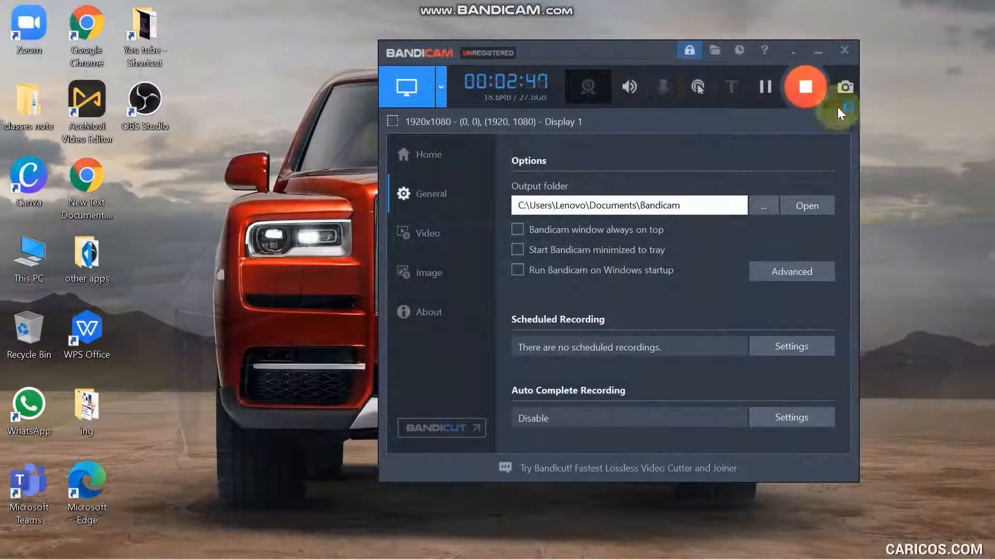
click(796, 53)
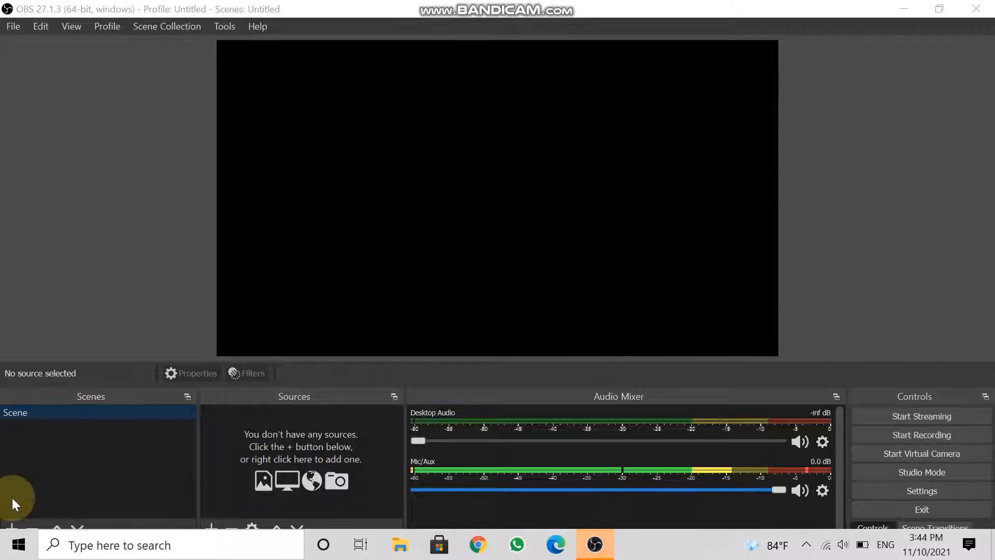
- Add a new Audio Input Capture source to the existing scene, using the Default device
click(11, 526)
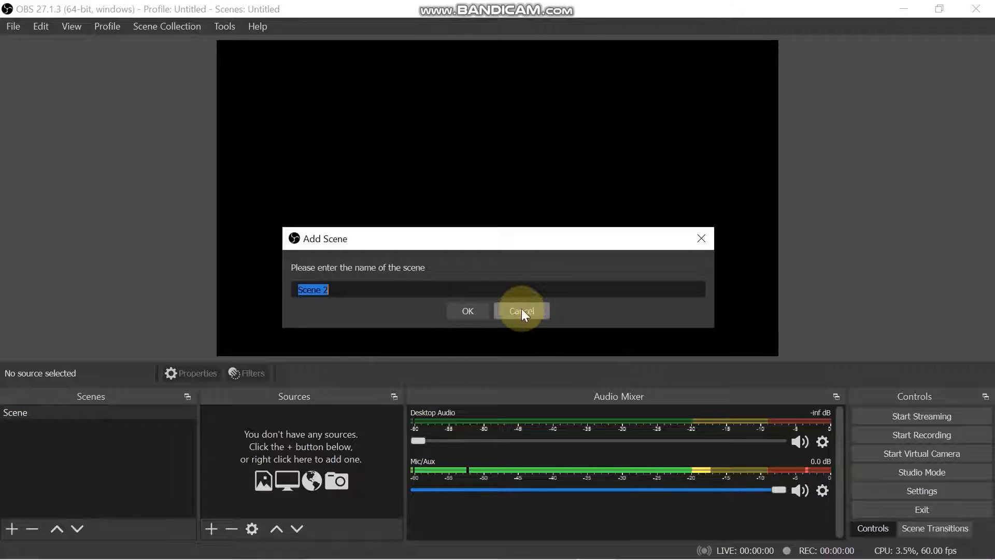
click(521, 310)
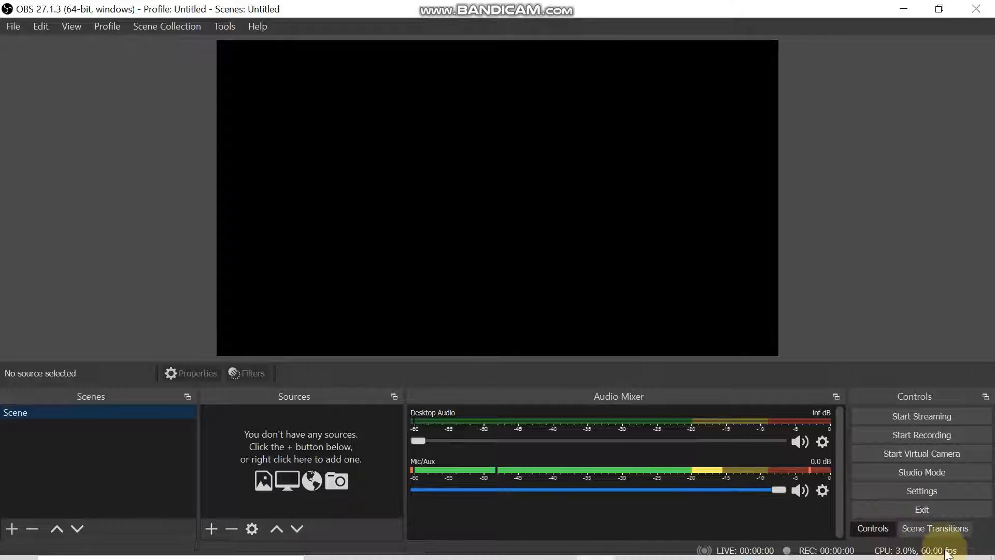
click(212, 528)
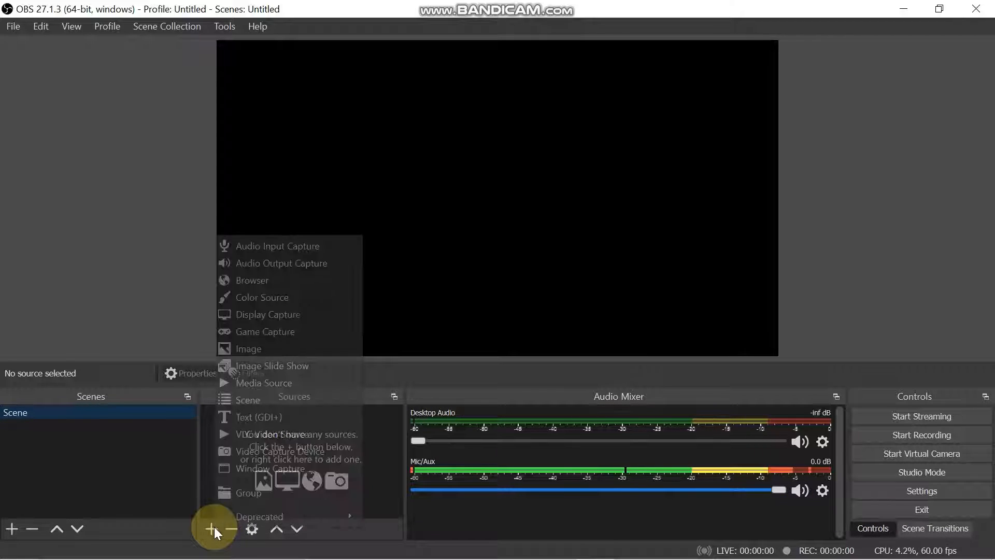
click(276, 246)
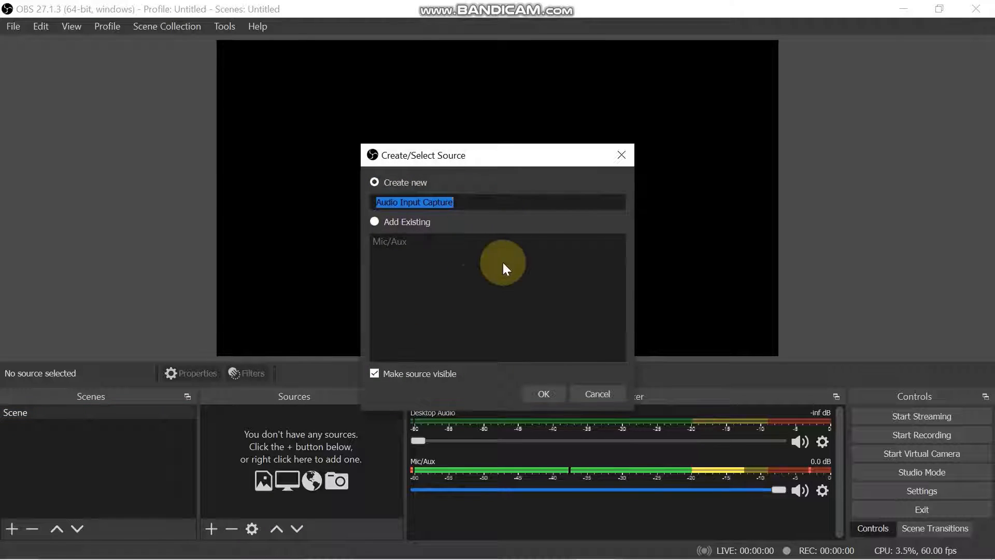
click(544, 392)
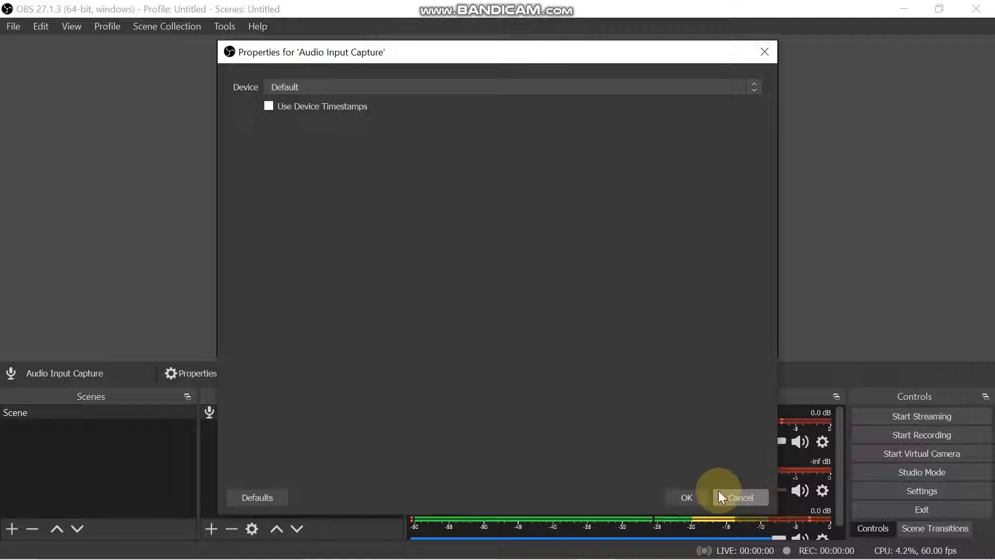
click(698, 496)
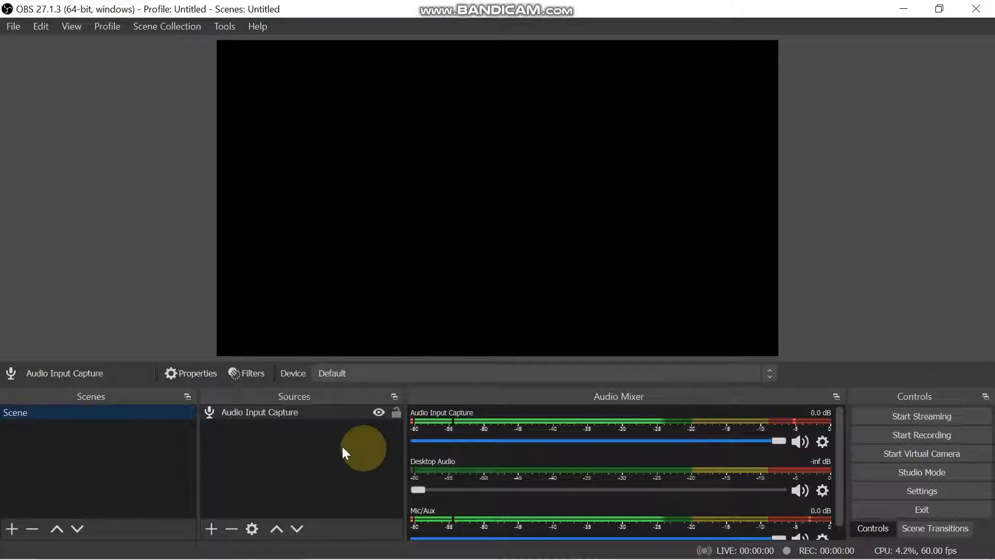
- Add a new Display Capture source for Display 1 (primary monitor) with automatic capture method and cursor capture
click(210, 528)
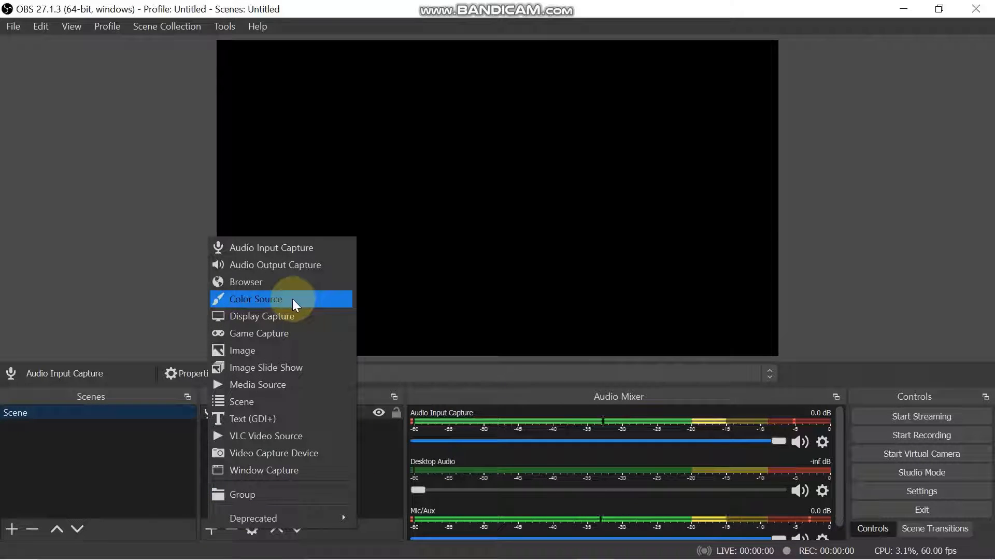
click(288, 314)
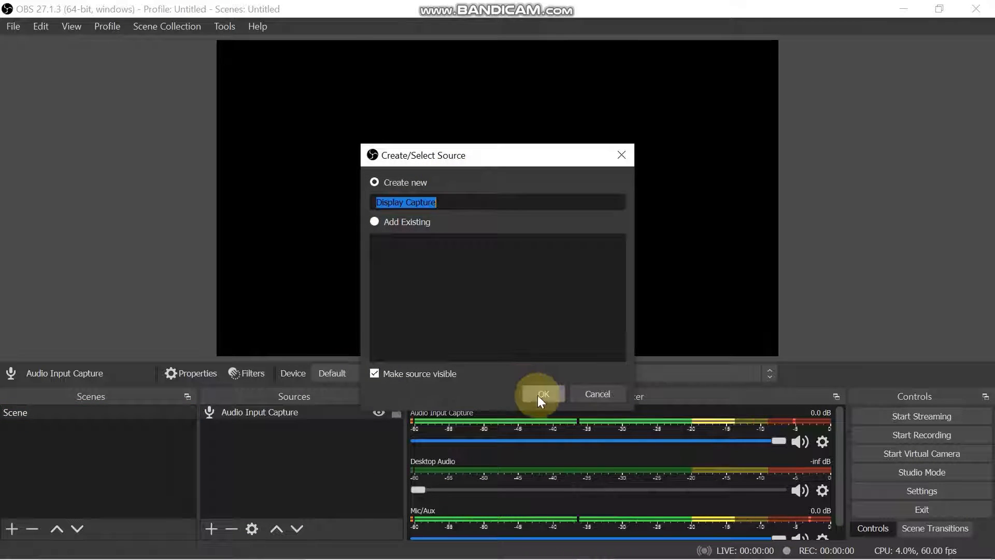
click(543, 394)
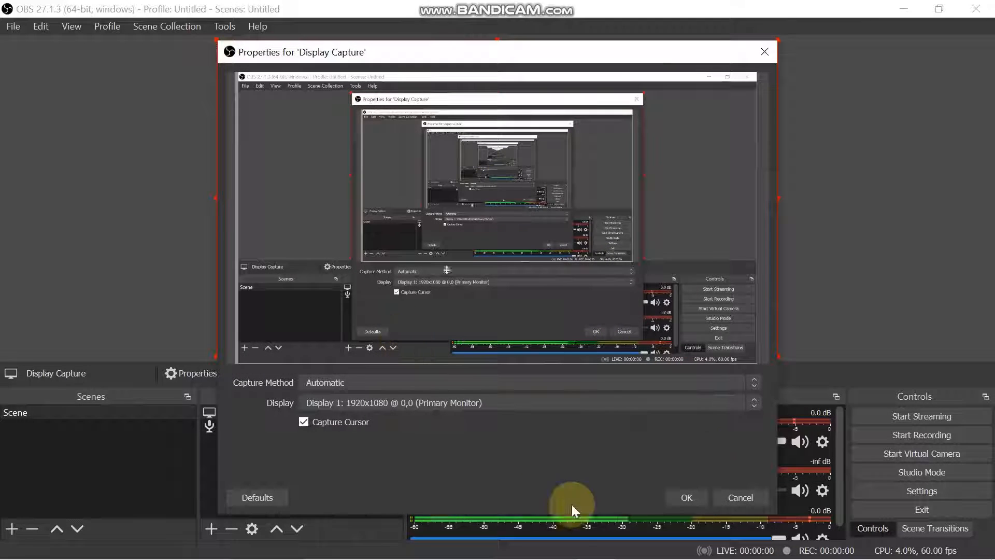
click(685, 496)
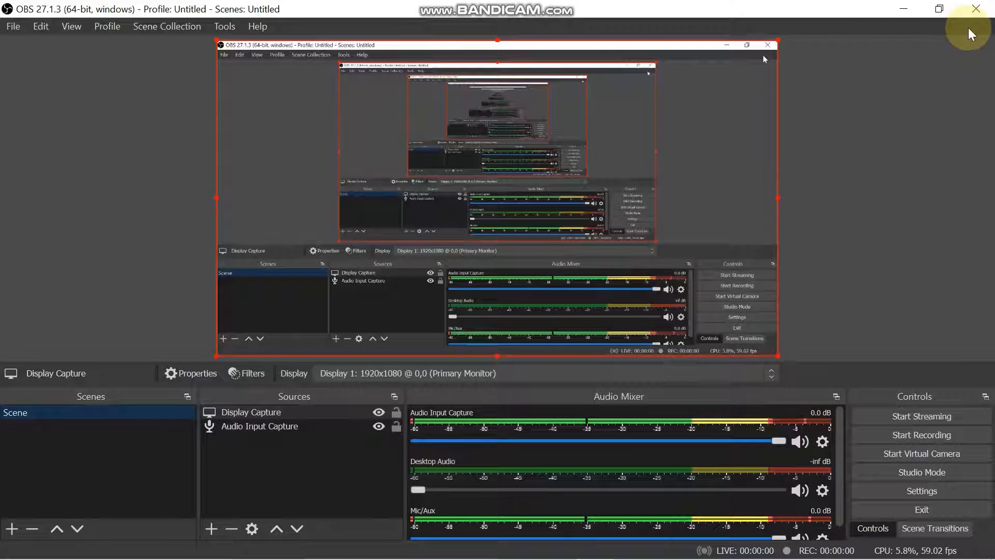
click(941, 9)
drag(664, 17, 658, 52)
click(887, 36)
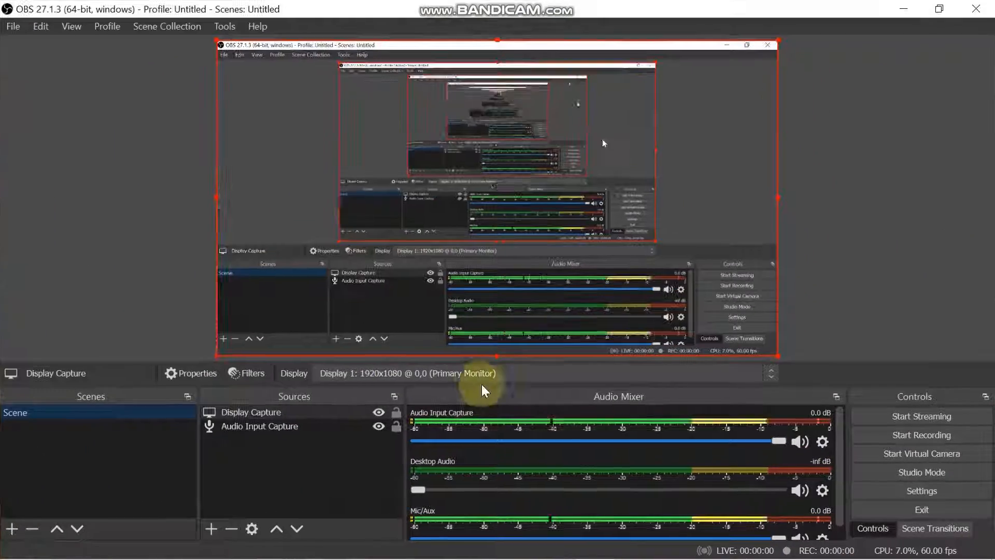
- Add a new Audio Output Capture source with the Default device and device timestamps enabled
click(217, 529)
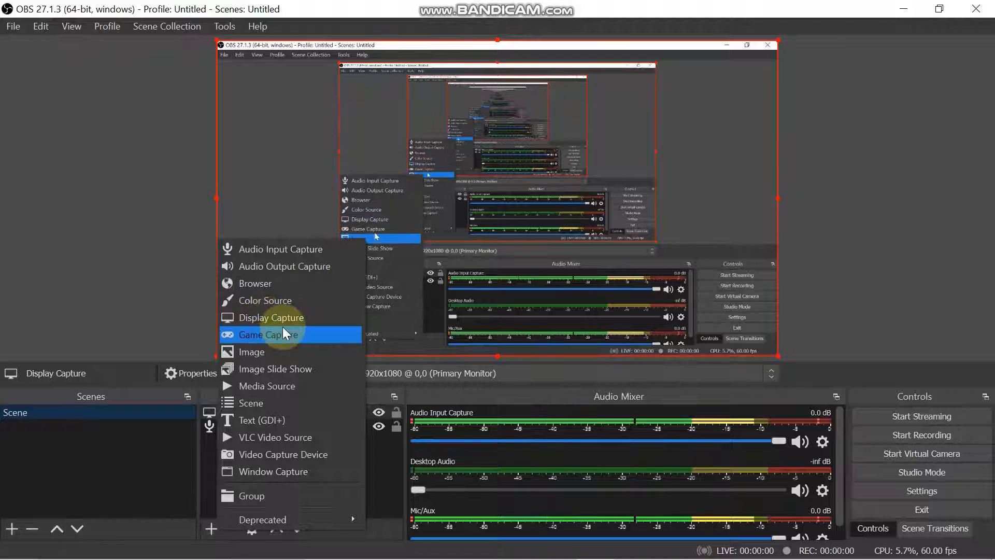
click(266, 261)
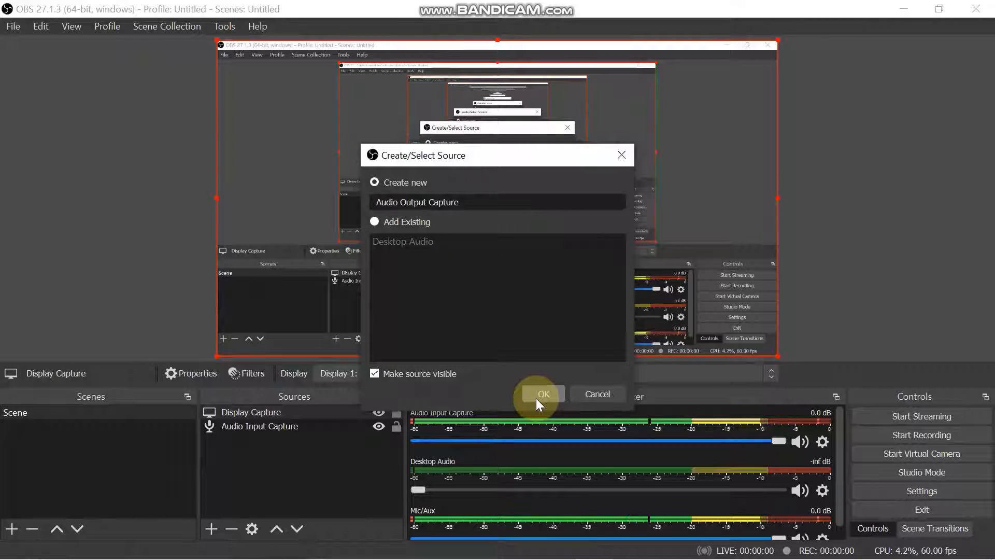
click(537, 399)
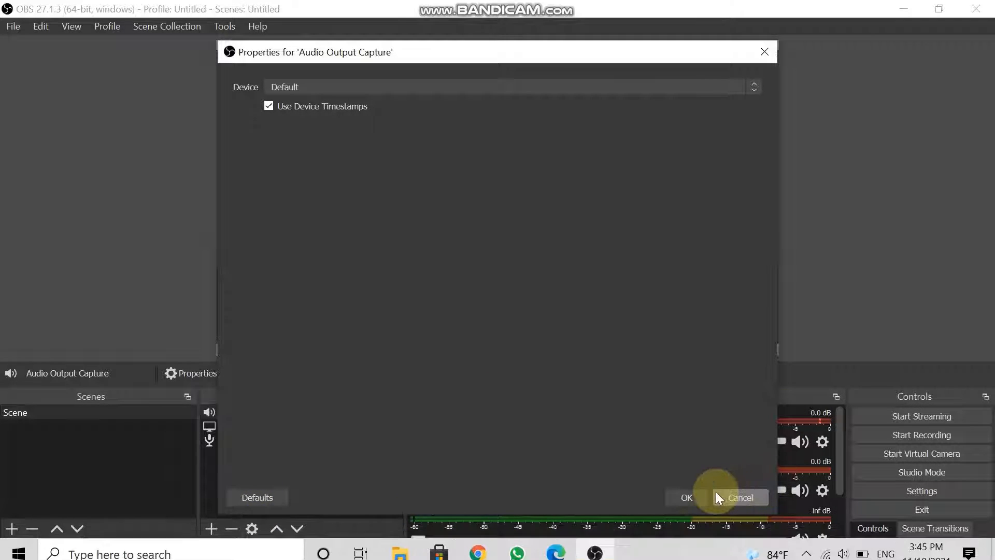
click(697, 495)
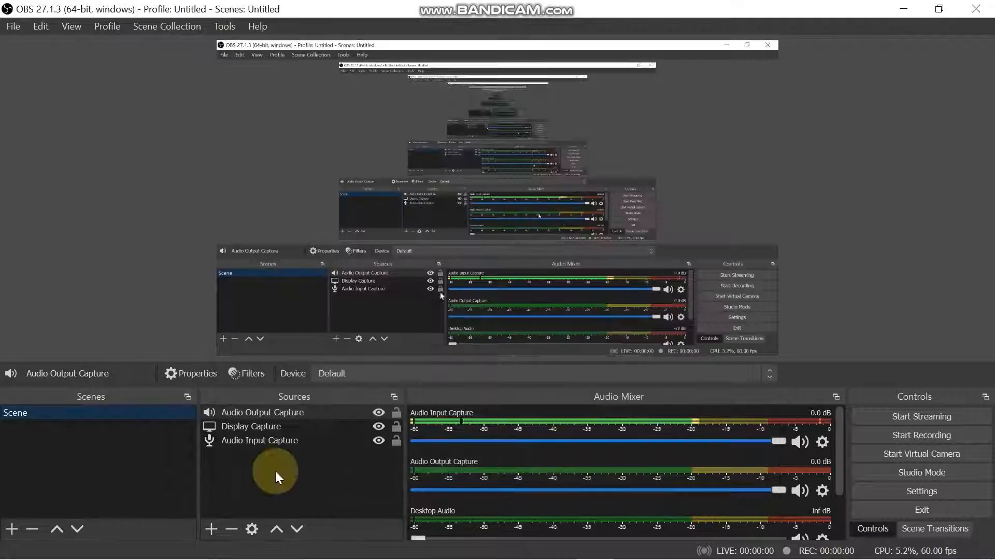
click(208, 531)
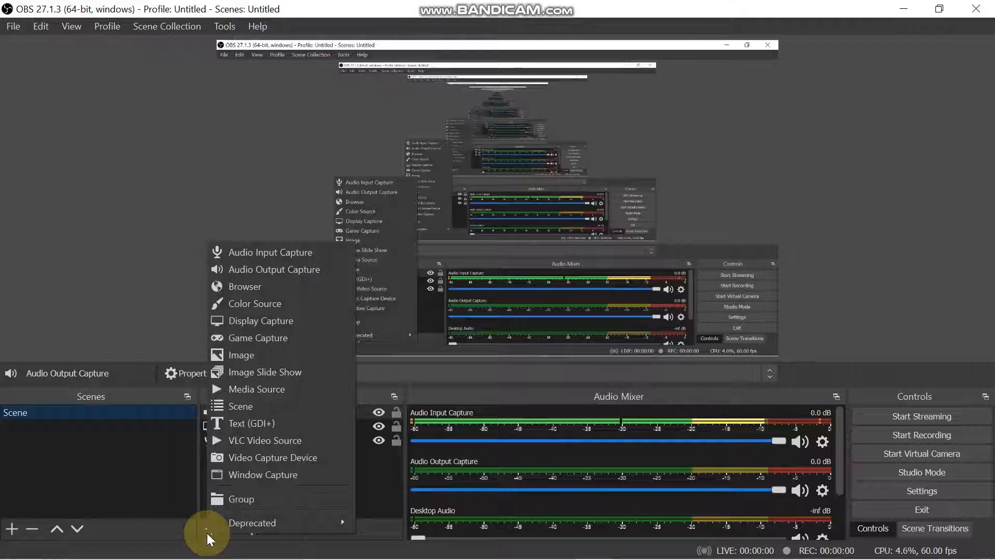
click(294, 337)
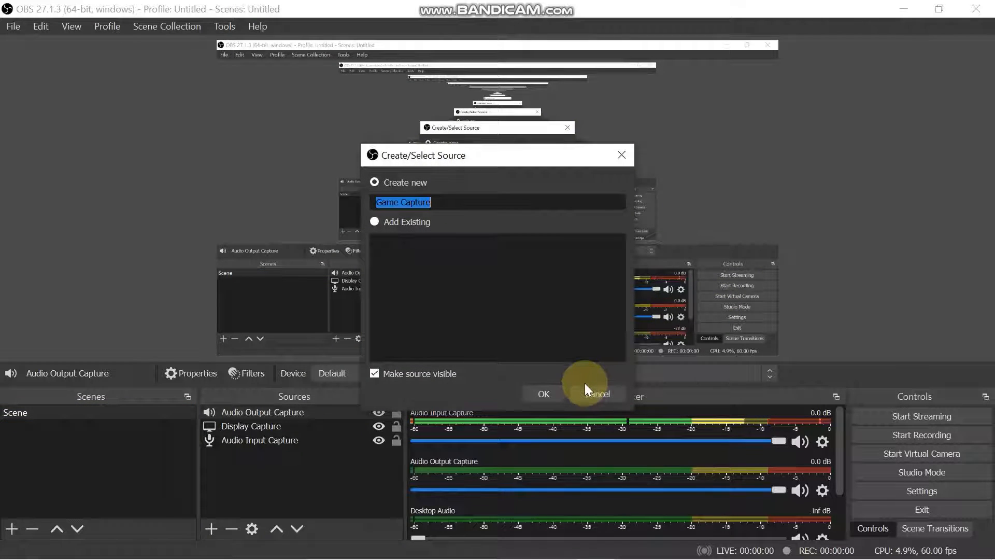
click(592, 397)
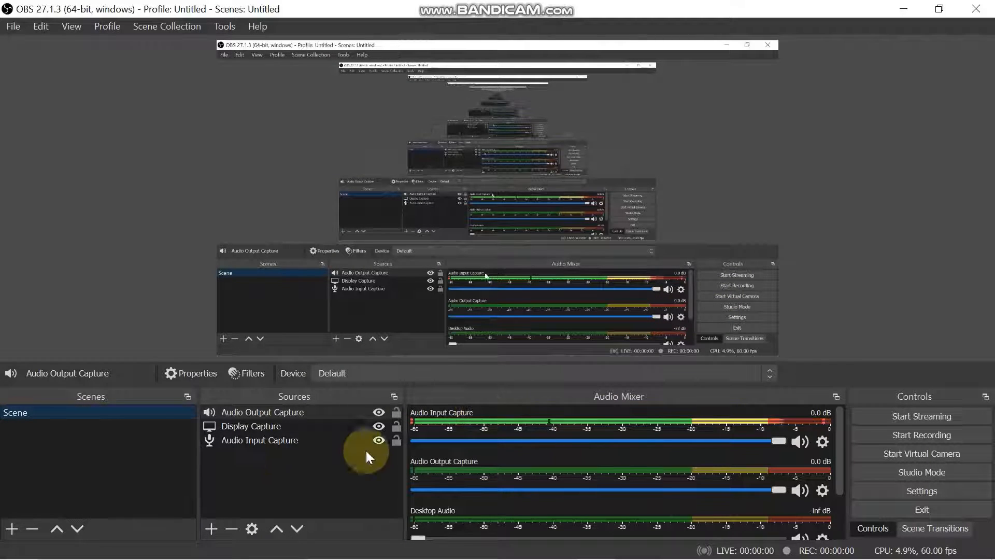
click(211, 529)
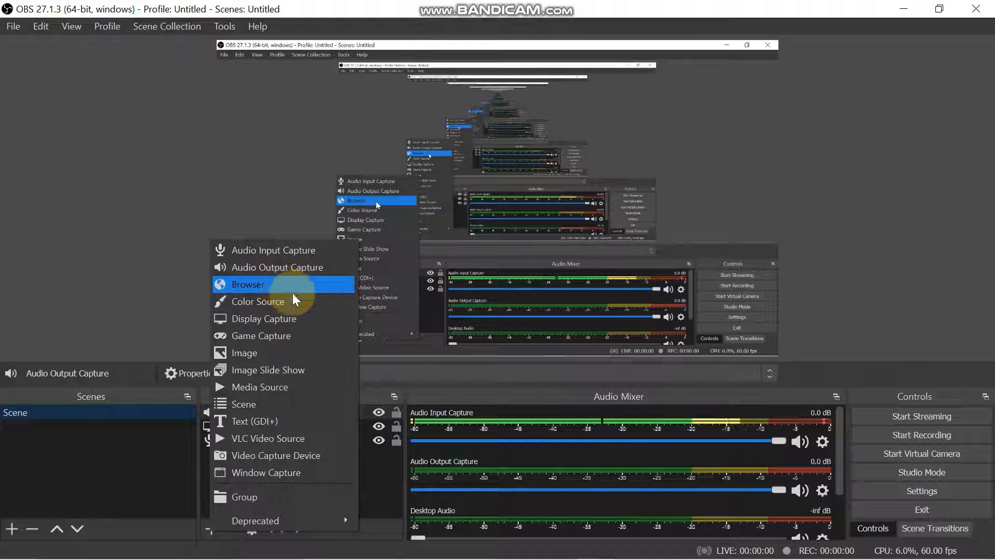
click(384, 485)
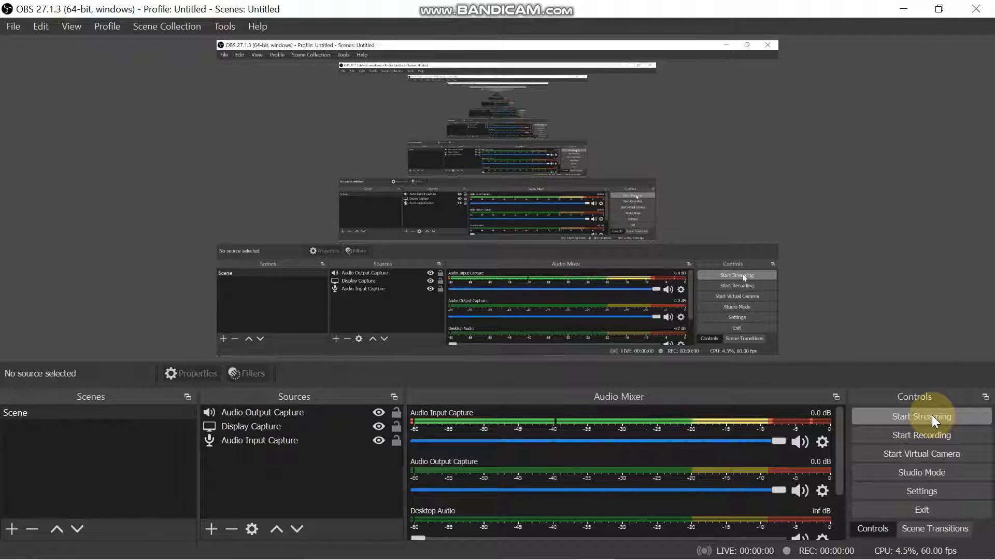
- Set the streaming service to Facebook Live in the stream settings and accept the compatible 1280x720 resolution at 60 FPS
click(12, 28)
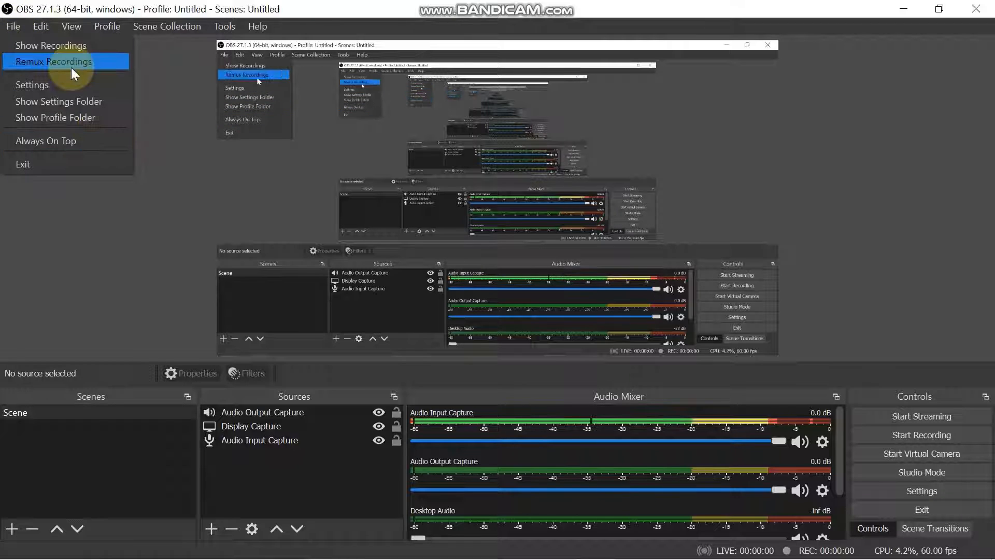
click(71, 82)
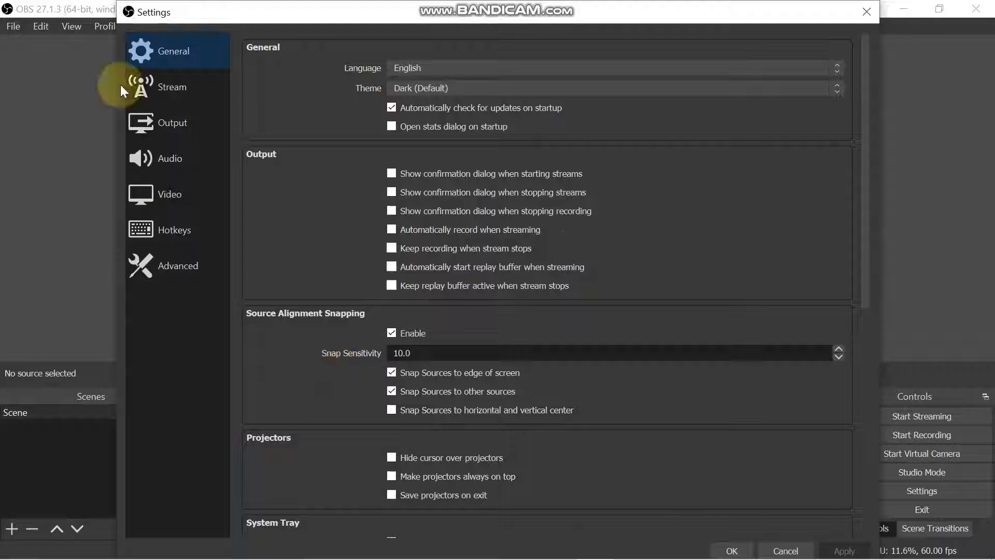
click(178, 96)
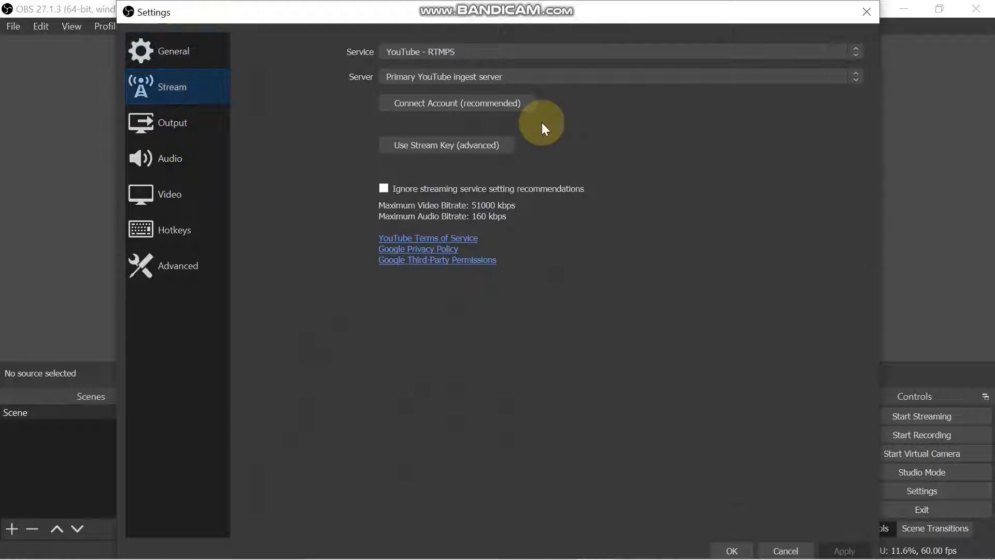
click(566, 47)
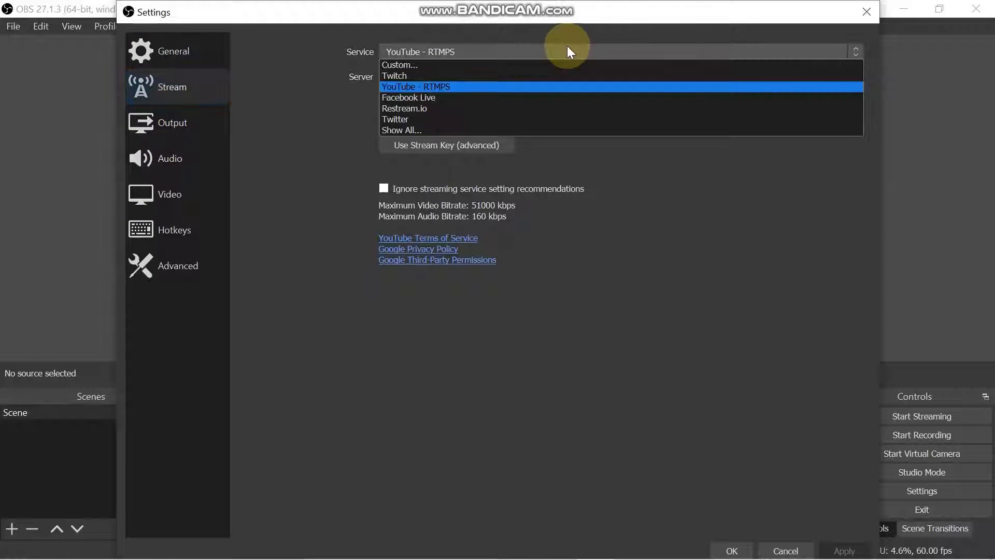
click(539, 98)
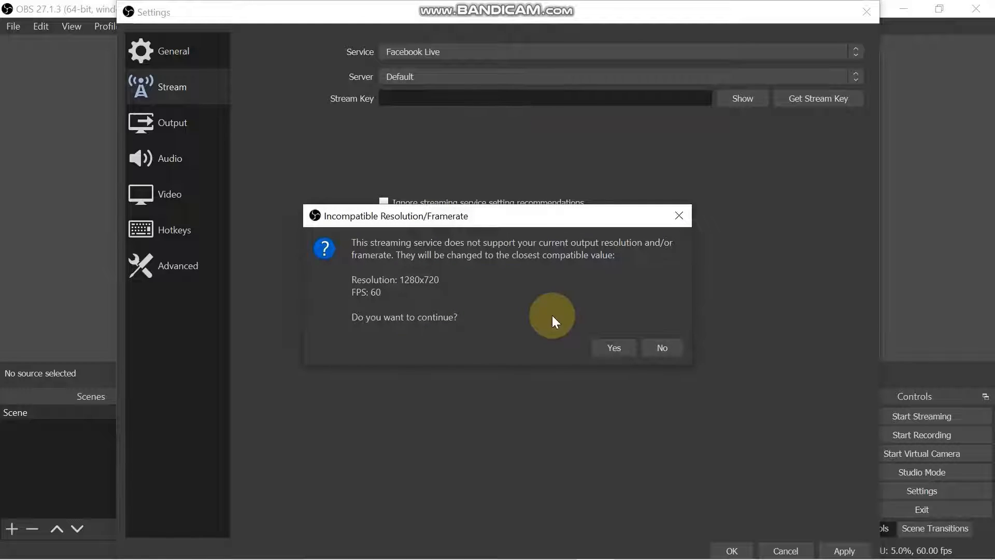
click(613, 348)
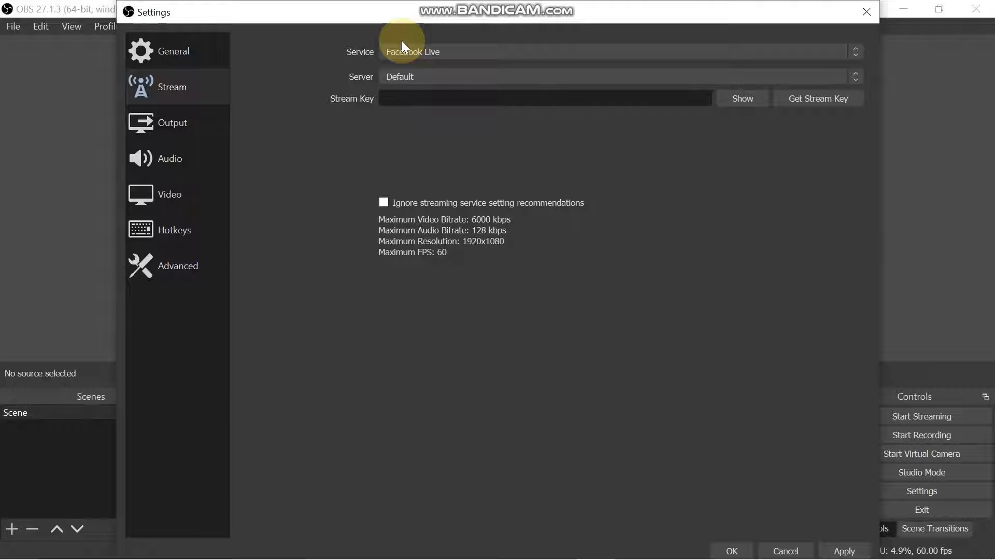
- Change the streaming service to Twitch and switch it to YouTube - RTMPS
click(469, 52)
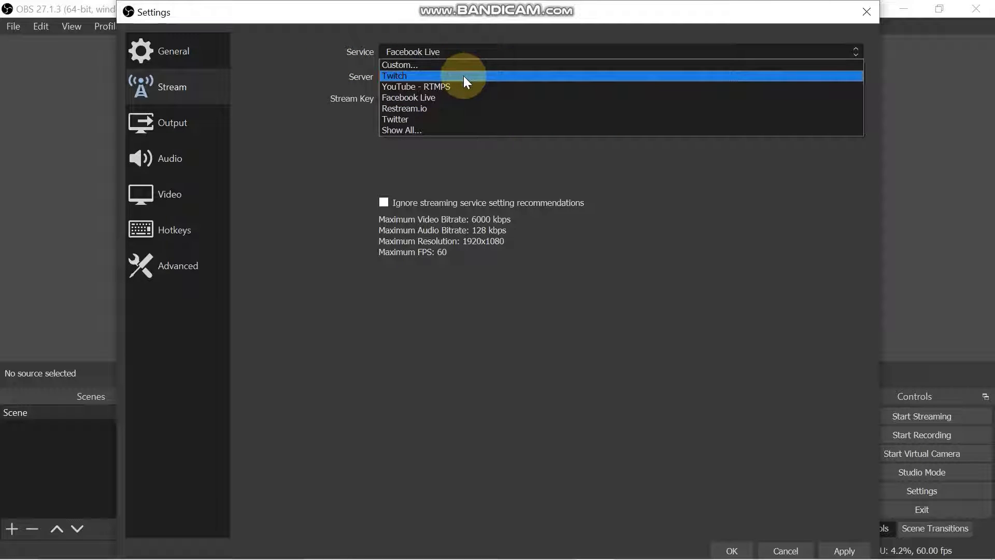
click(463, 78)
click(461, 54)
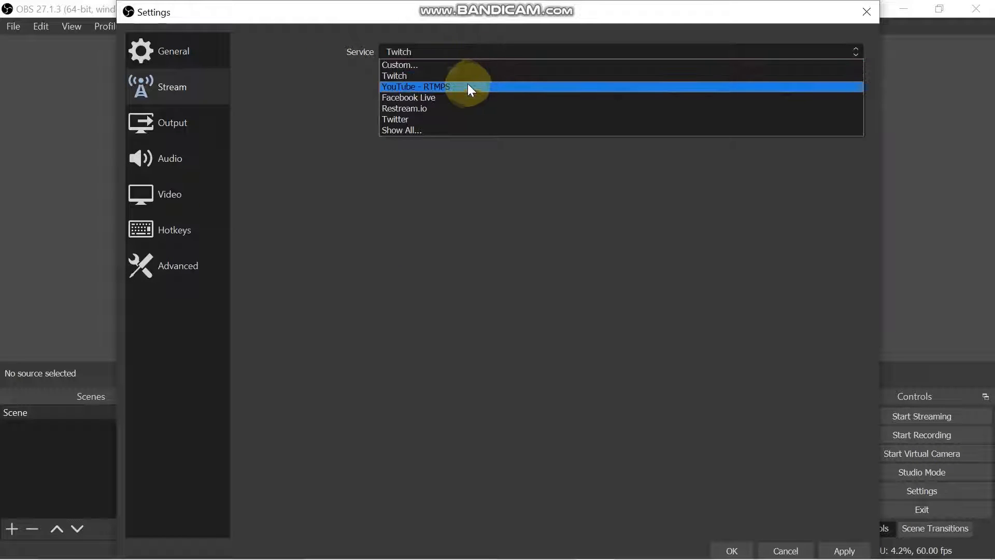
click(467, 87)
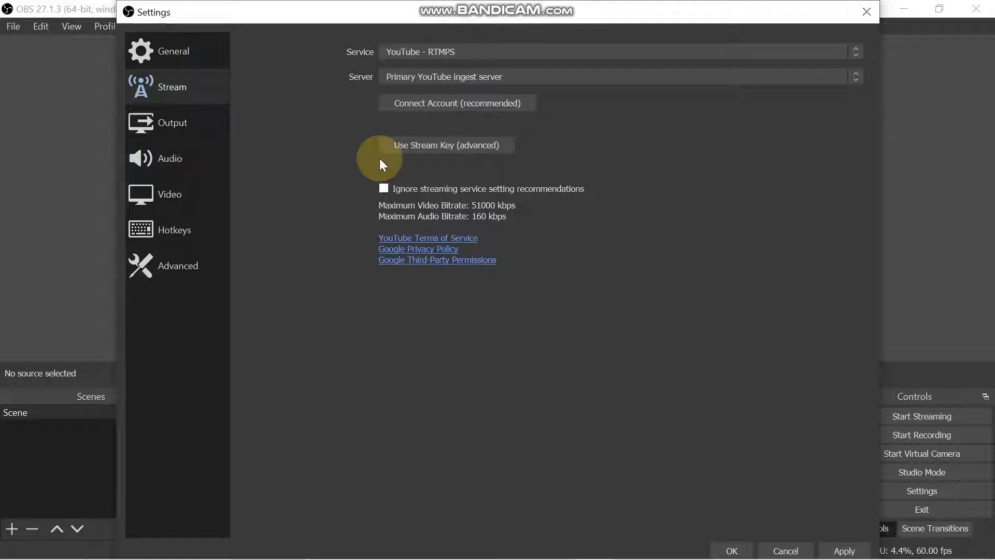
- Try the Rachni interface theme in the general settings
click(166, 126)
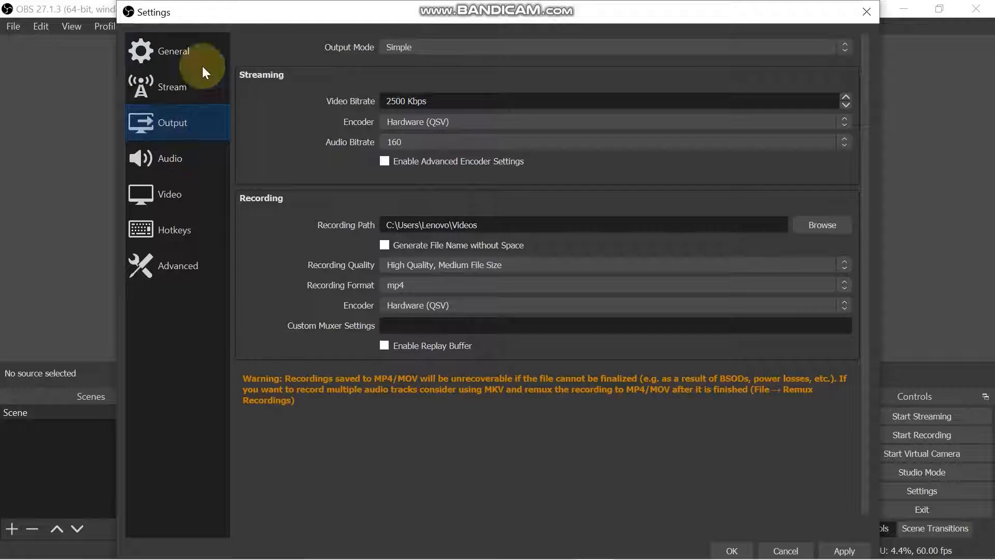
click(196, 49)
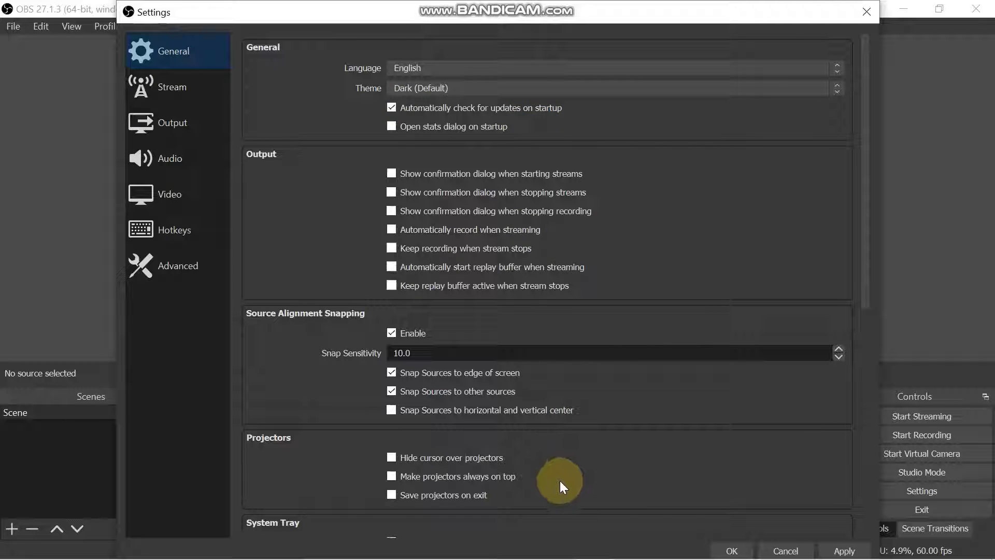
click(604, 88)
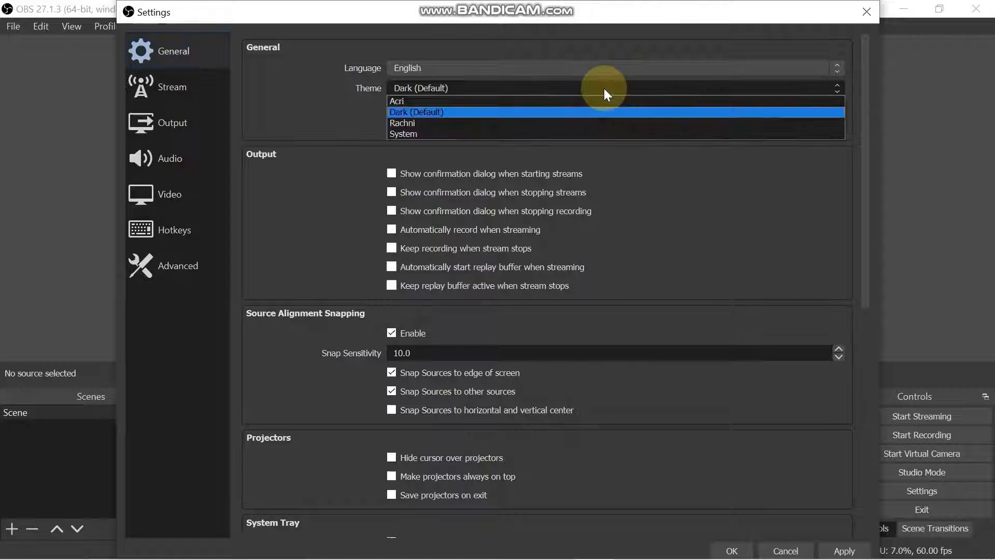
click(580, 111)
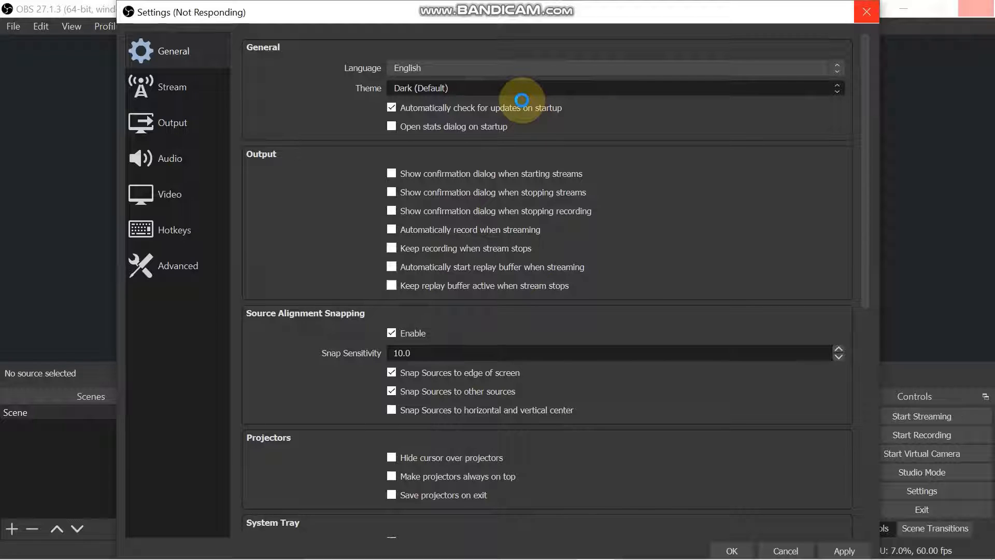
- Look through the interface languages without changing English, and set the theme to Dark (Default)
click(518, 75)
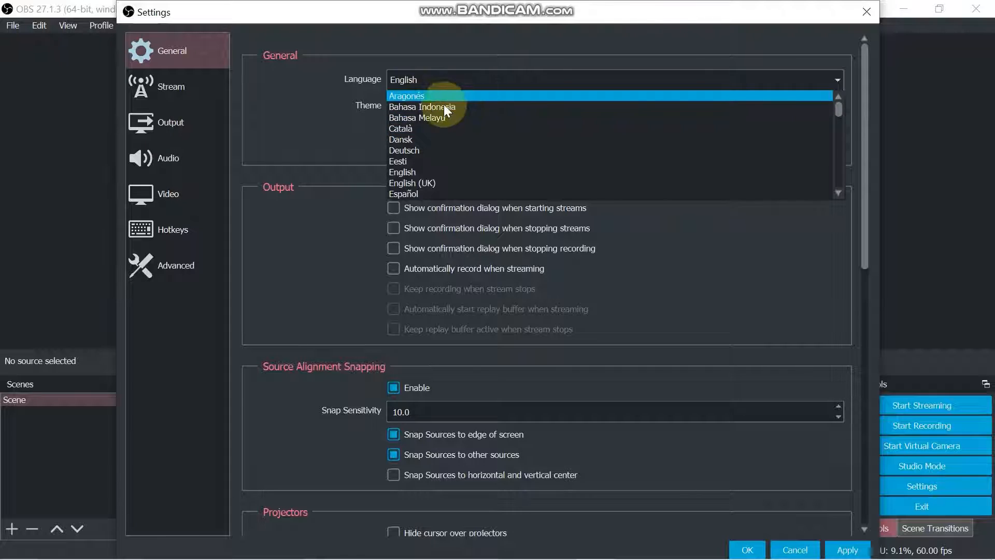
click(334, 222)
click(499, 107)
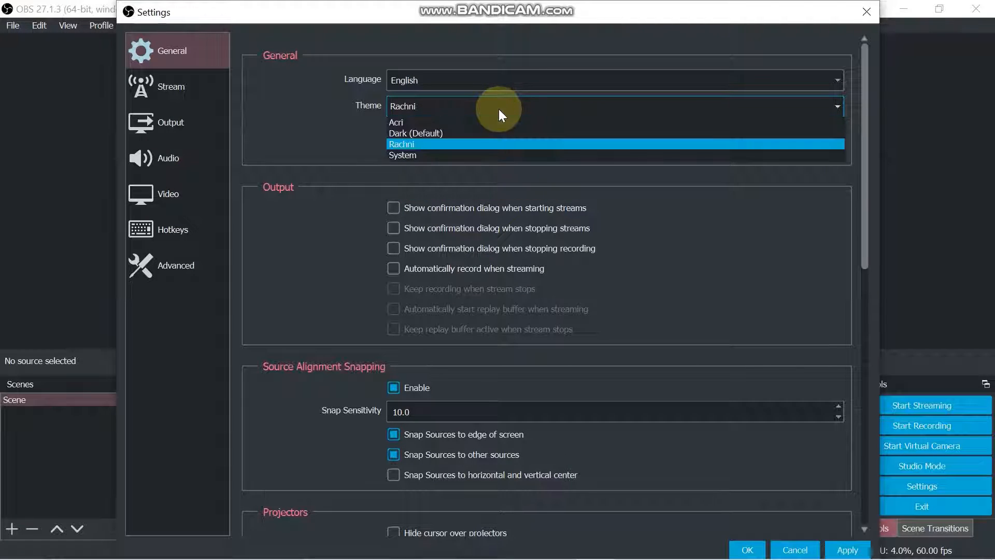
click(489, 130)
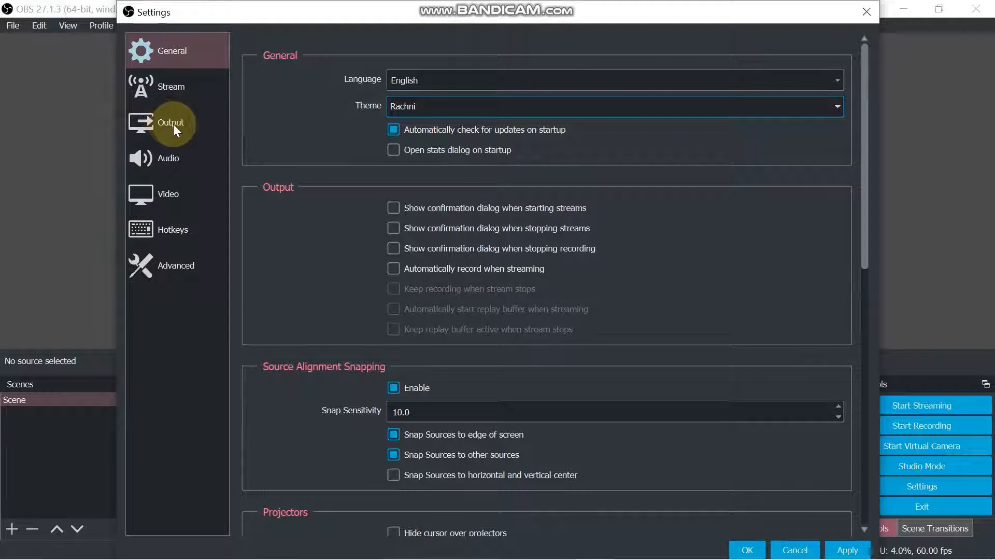
- Configure recording output as mp4 with High Quality, Medium File Size, saved in the Videos folder
click(173, 122)
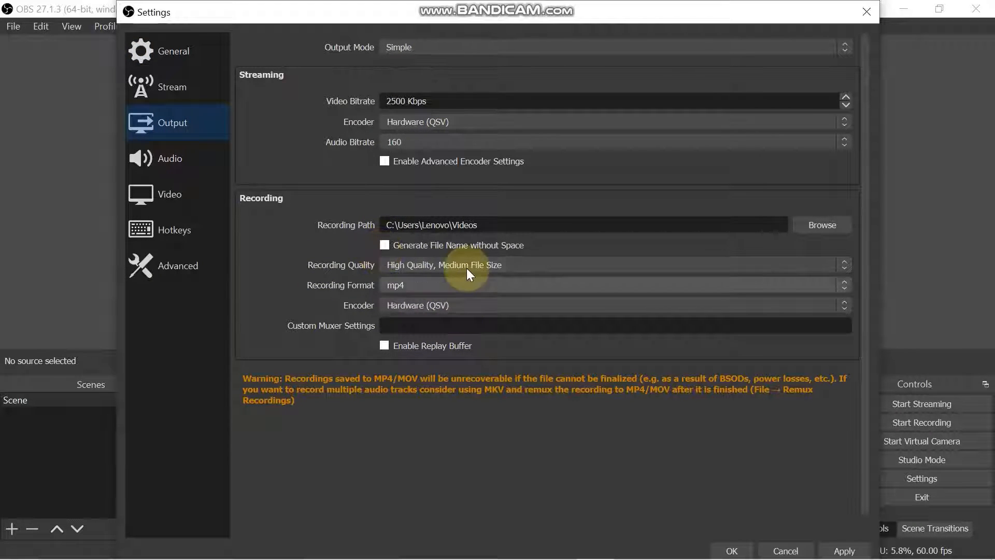
click(427, 285)
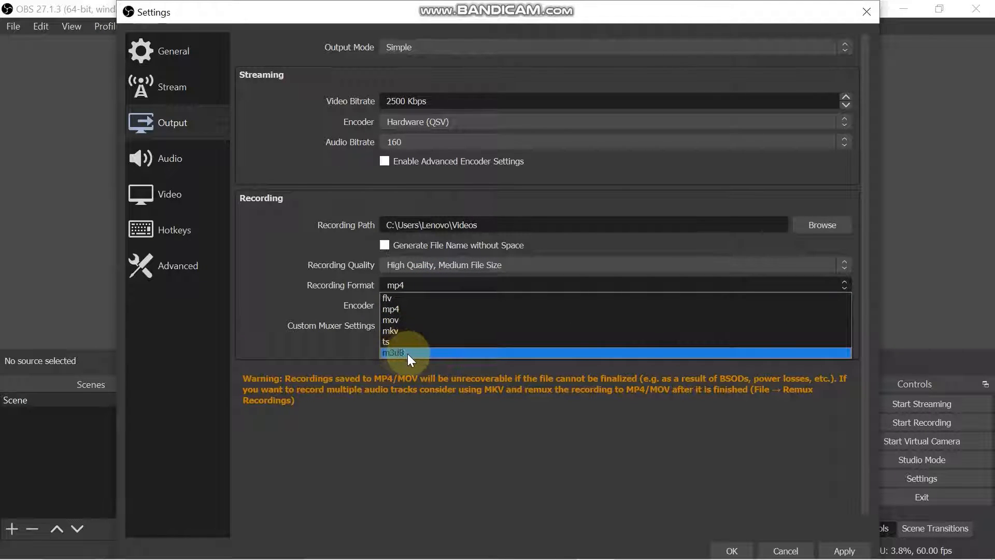
click(427, 309)
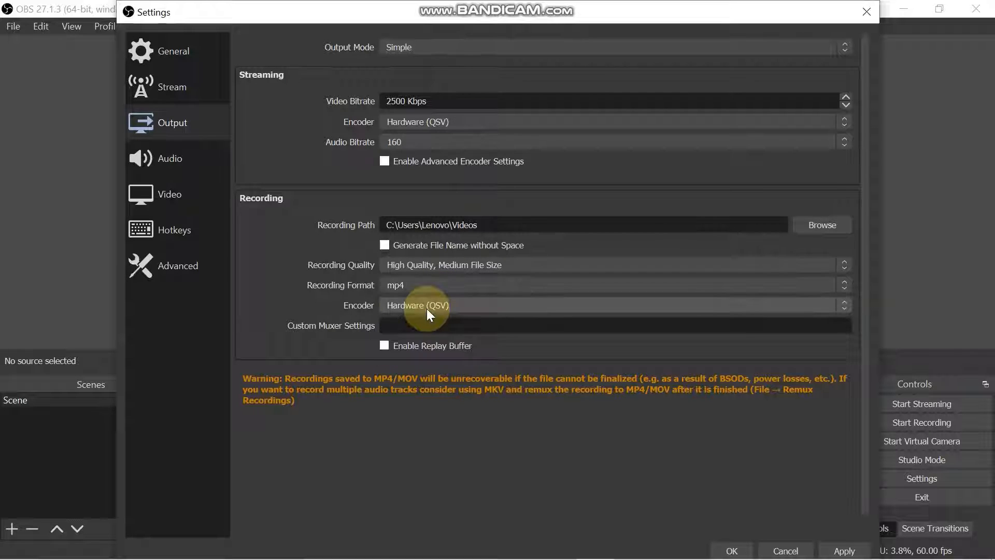
click(463, 262)
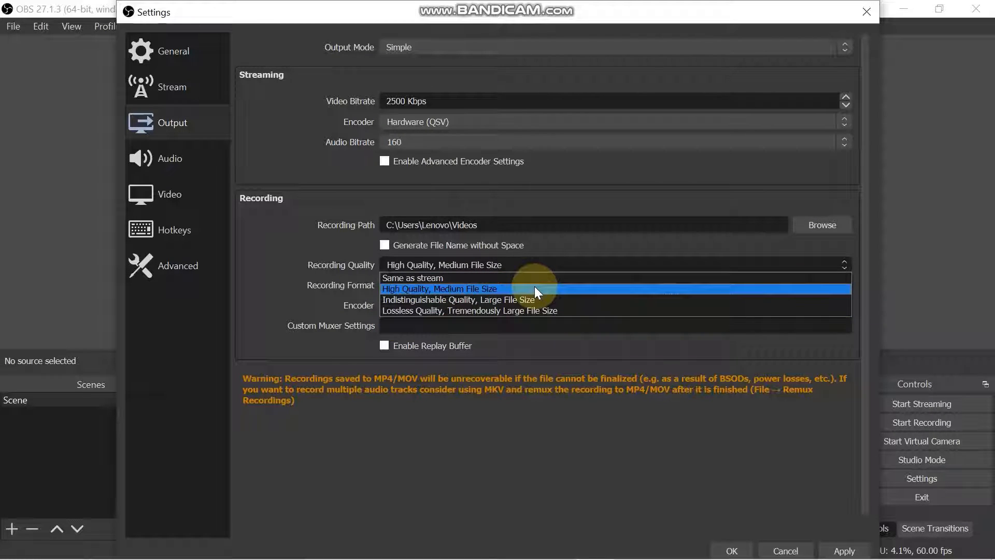
click(507, 289)
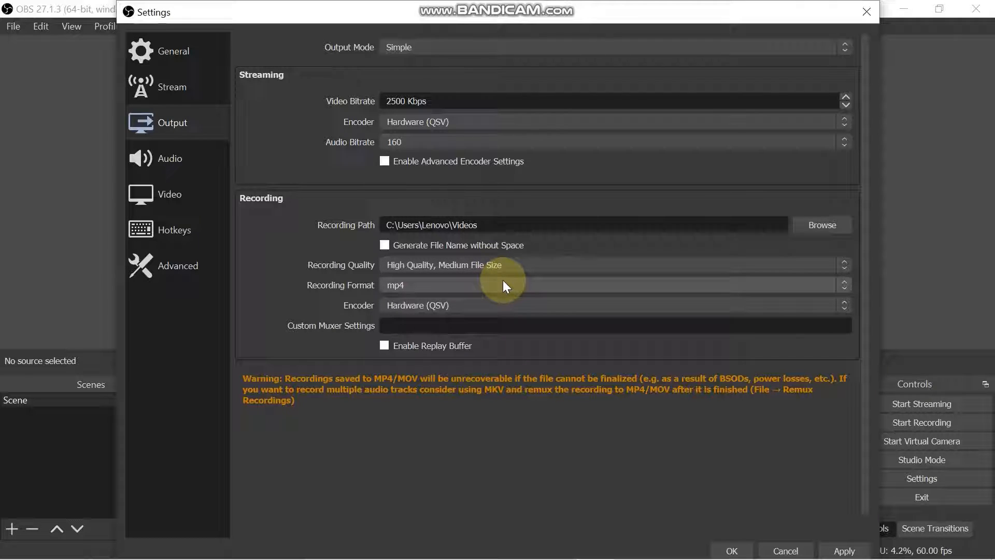
click(821, 225)
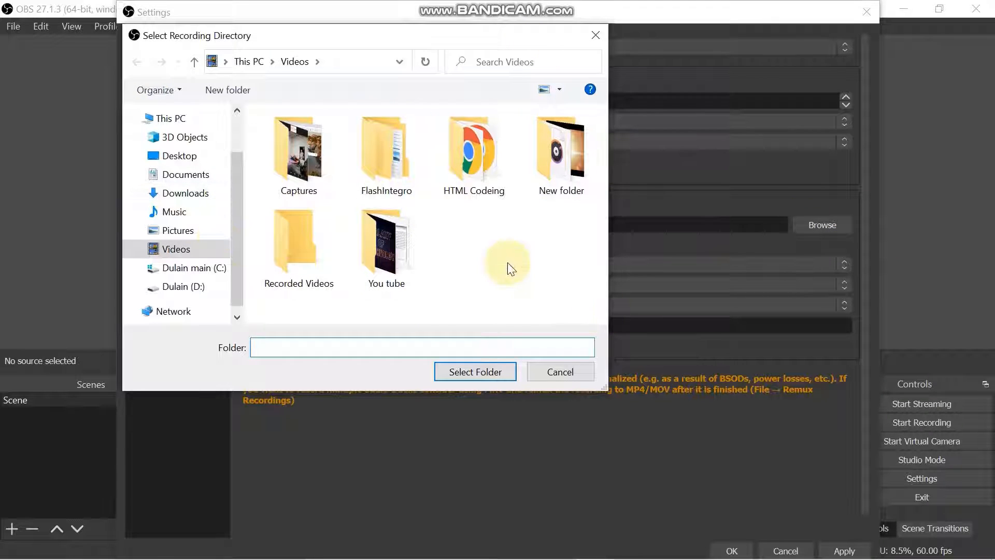
click(499, 376)
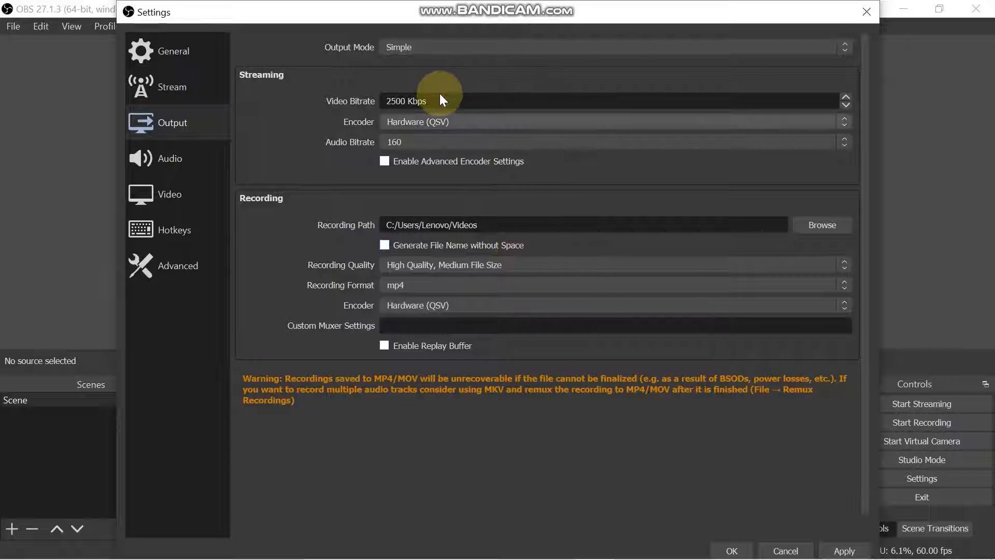
- Set the streaming audio bitrate to 160 and the output mode to Simple
click(436, 141)
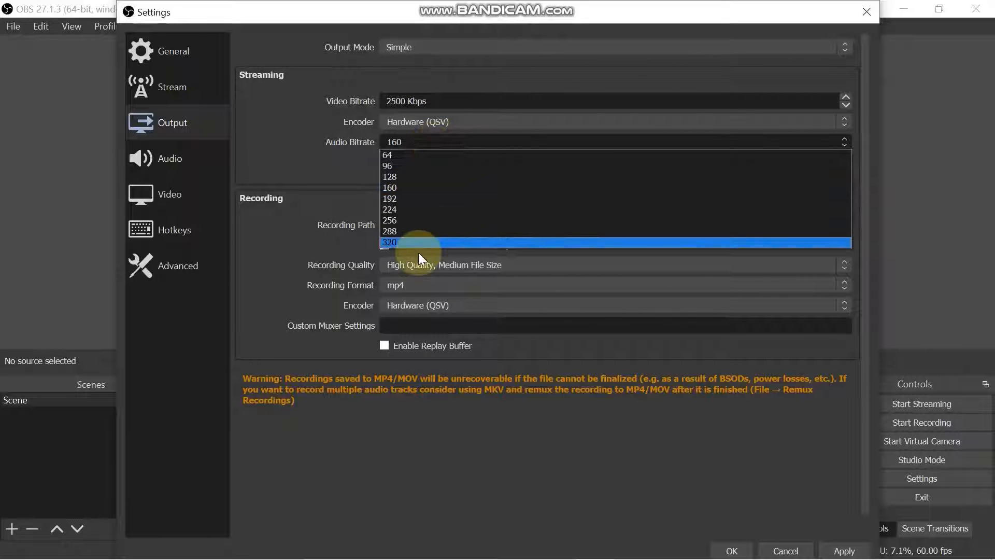
click(435, 188)
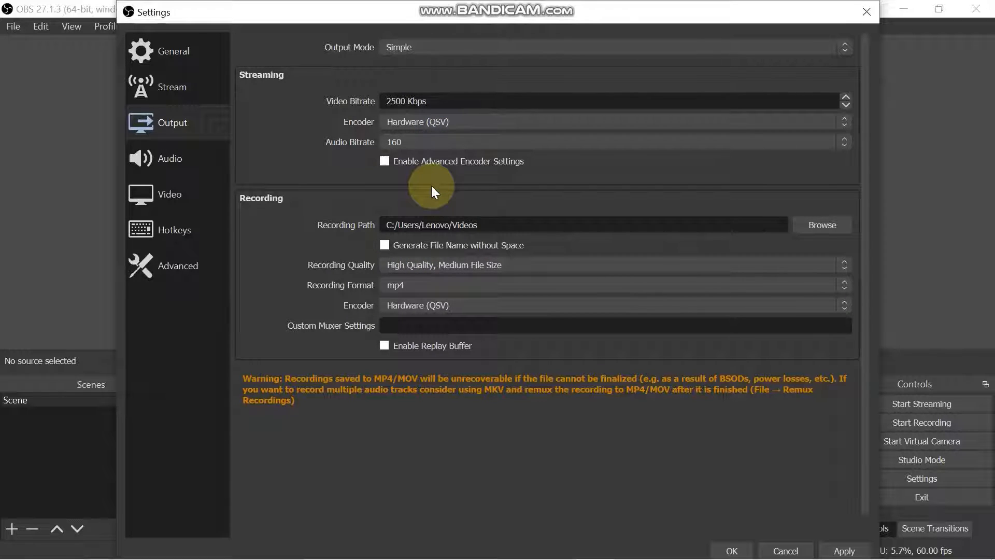
click(439, 48)
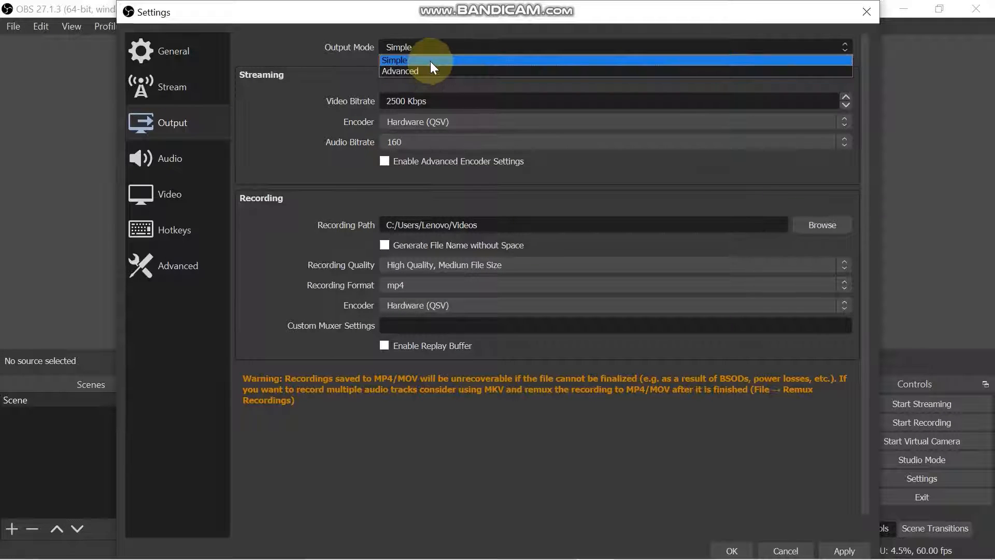
click(430, 60)
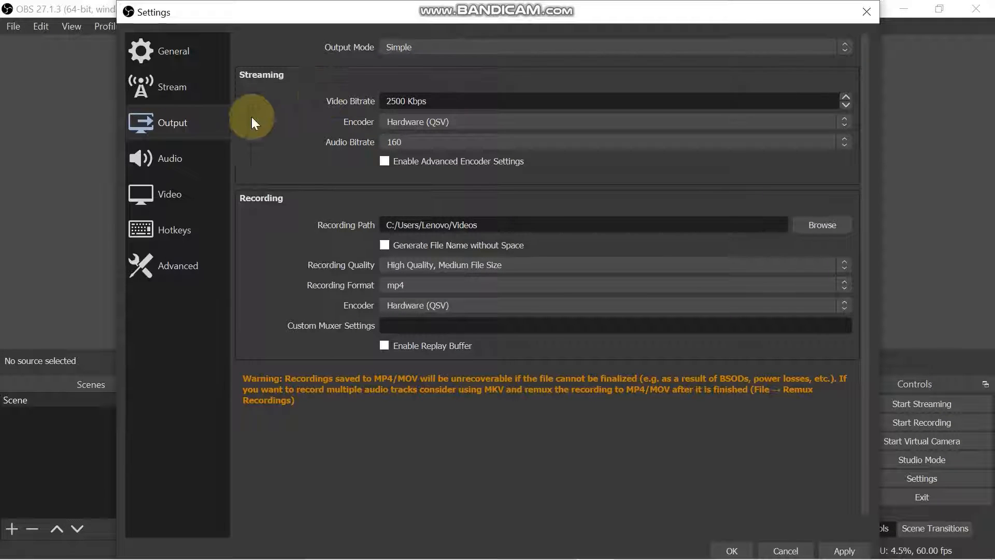
- Try 59.94 as the common FPS value in the video settings, and set it back to 60
click(182, 195)
click(513, 110)
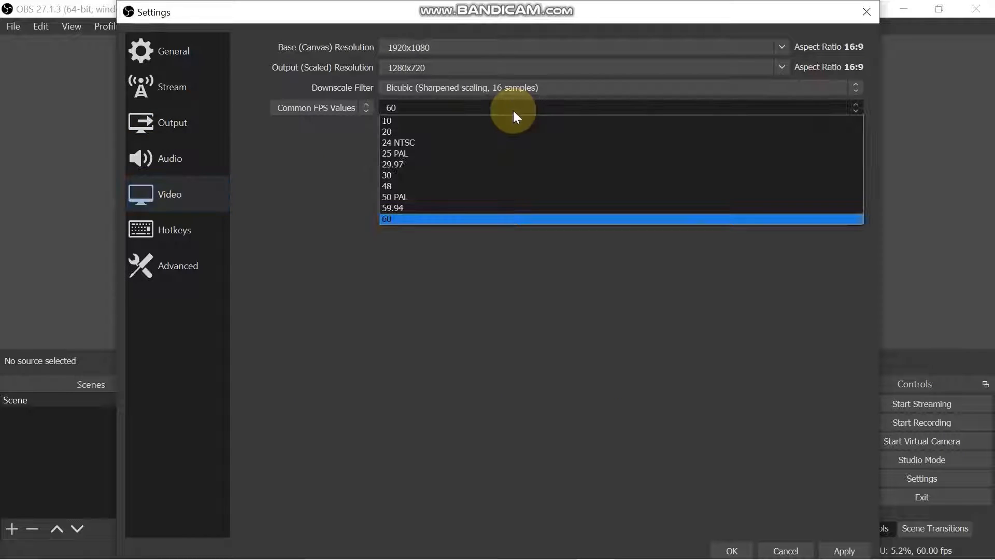
click(465, 208)
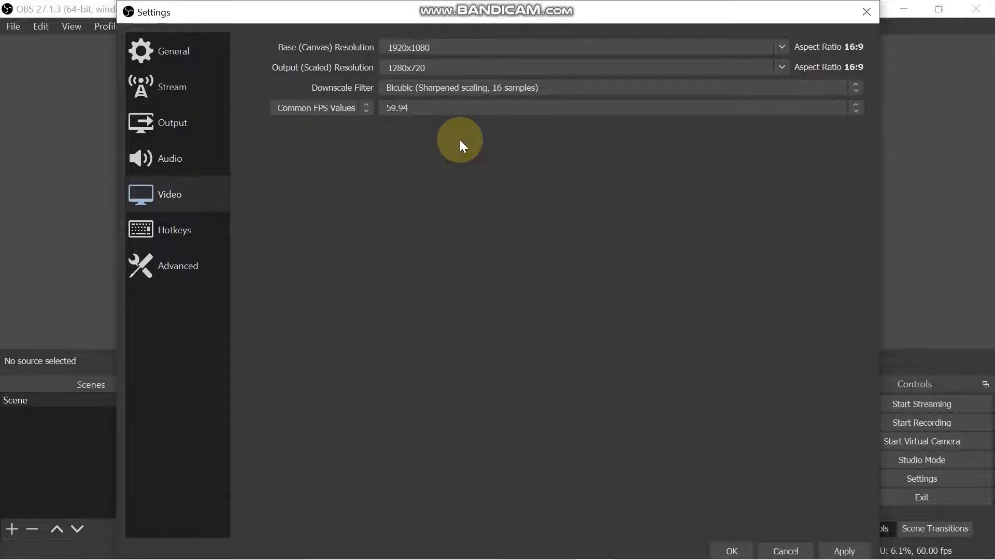
click(457, 107)
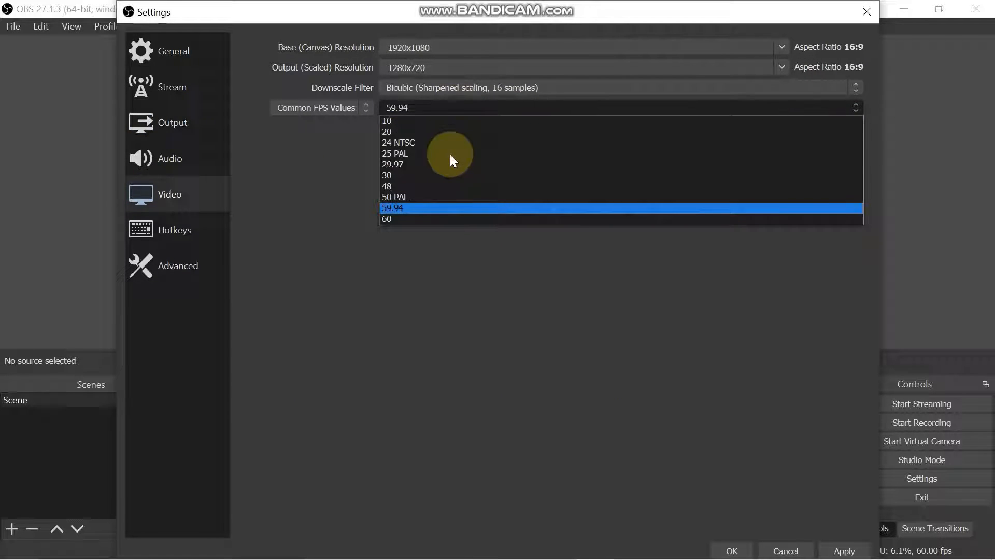
click(434, 218)
- Switch the frame rate type to Integer FPS Value and set it to 60
click(416, 107)
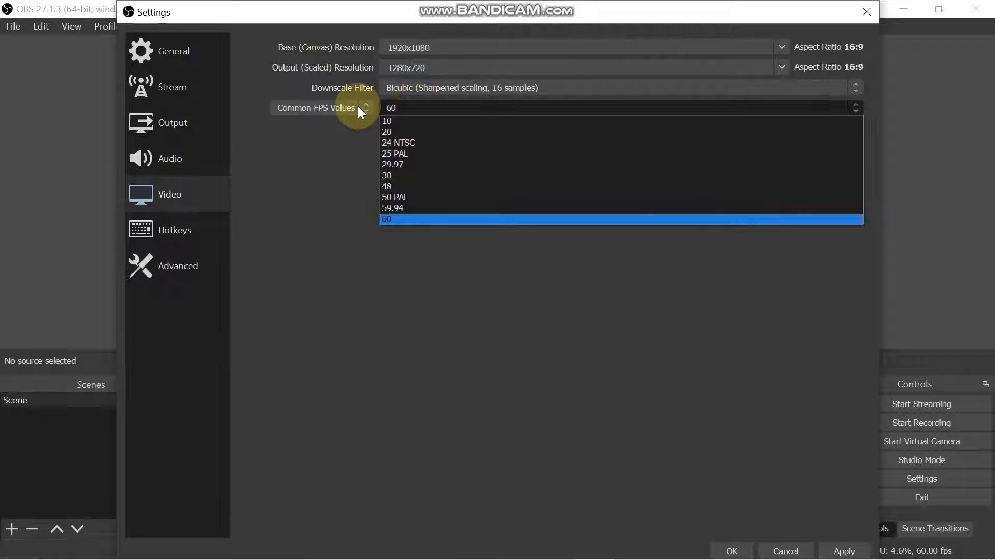
click(355, 108)
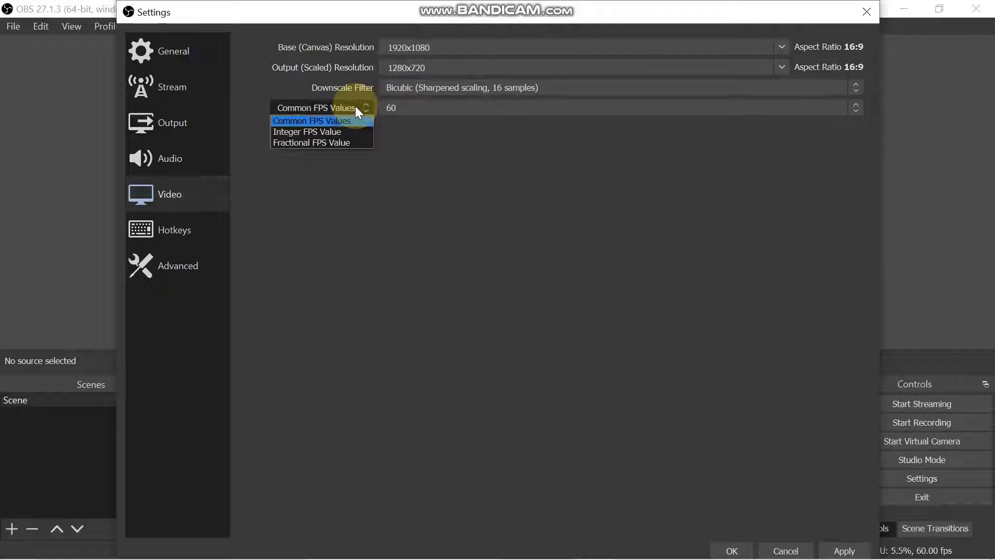
click(348, 135)
click(443, 109)
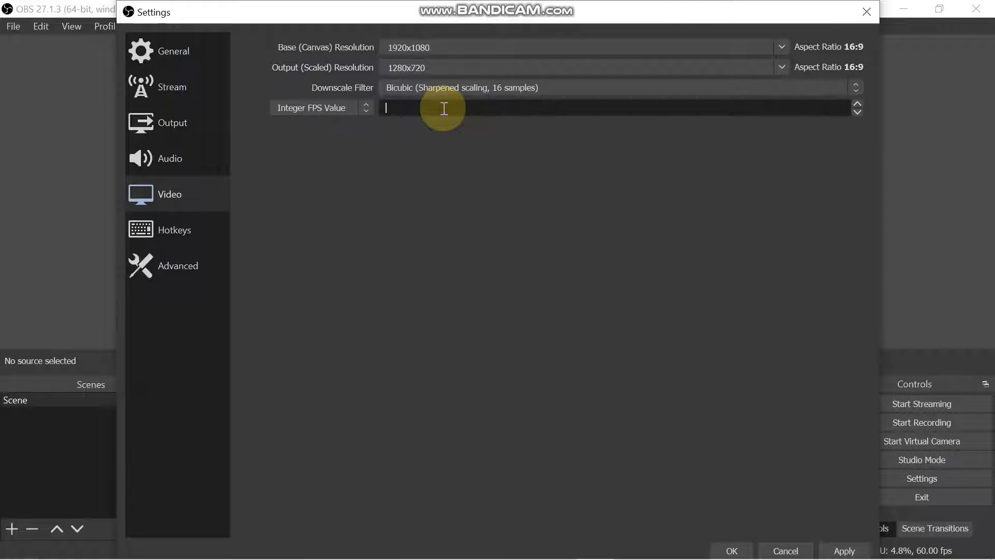
key(BackSpace)
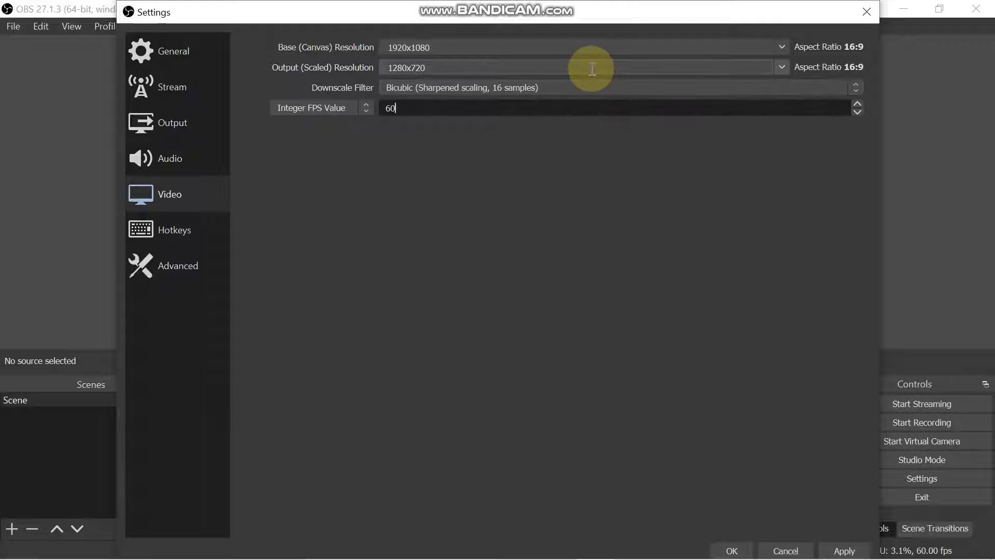
- Set the output (scaled) resolution to 1920x1080
click(781, 67)
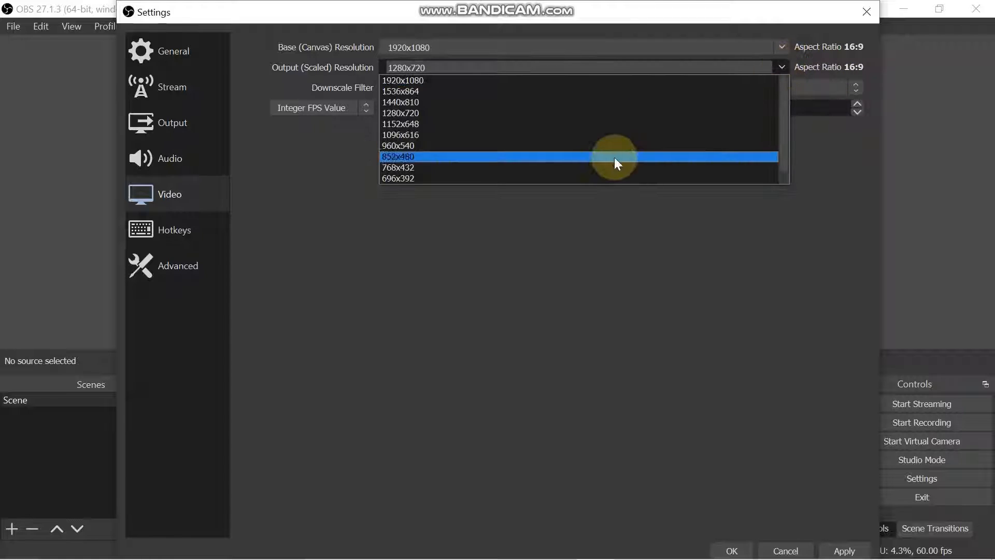
click(590, 78)
click(577, 45)
- Review the hotkey assignments and the advanced settings, and close the settings window
click(152, 225)
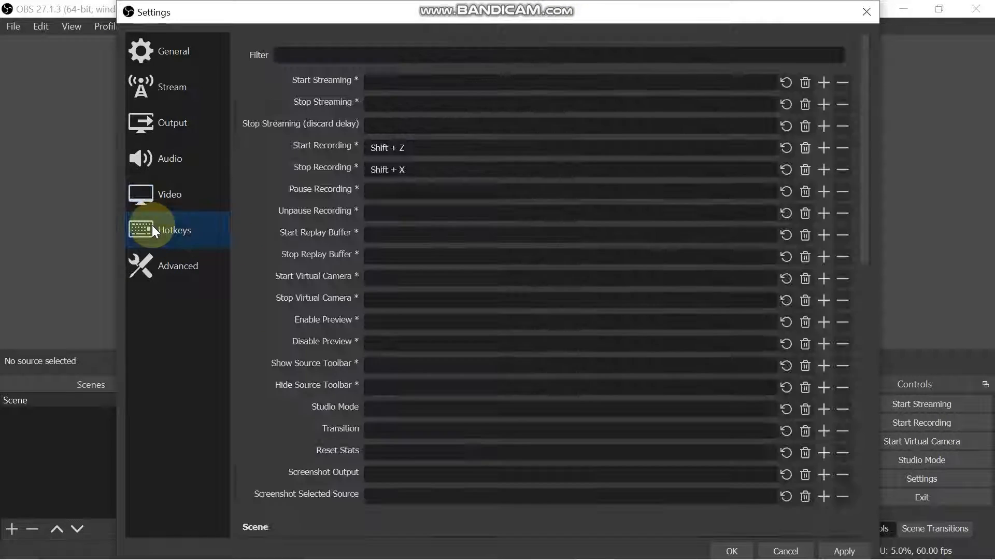
click(453, 125)
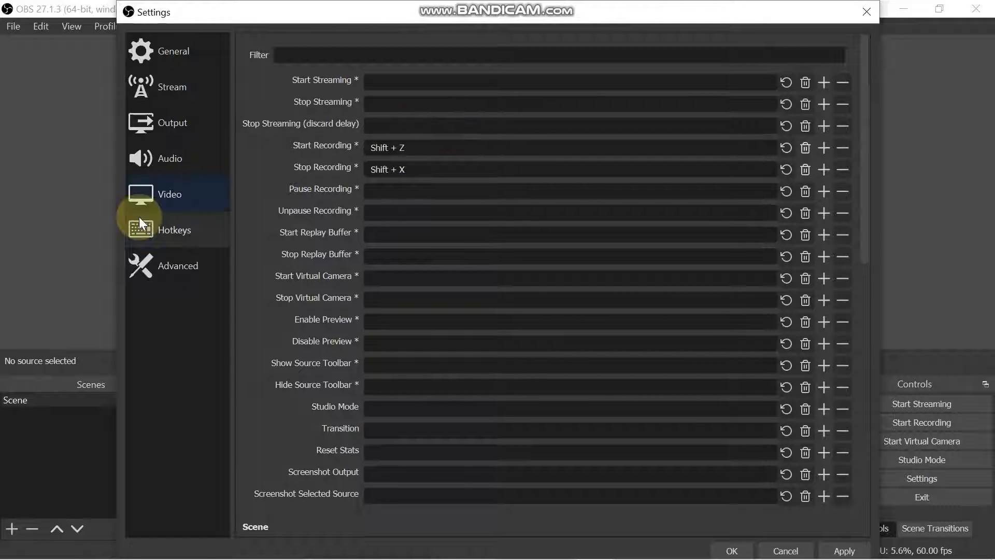
click(151, 266)
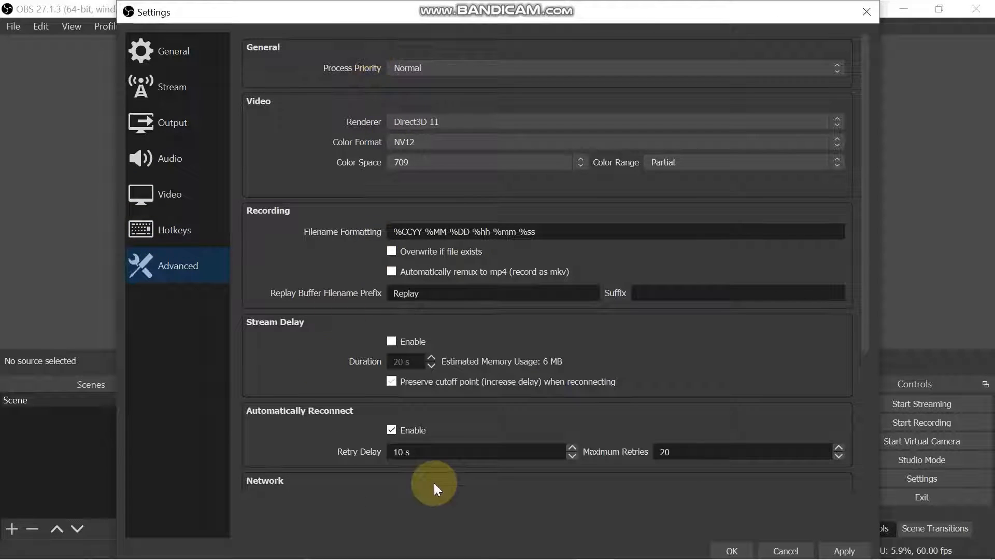
click(458, 120)
click(298, 194)
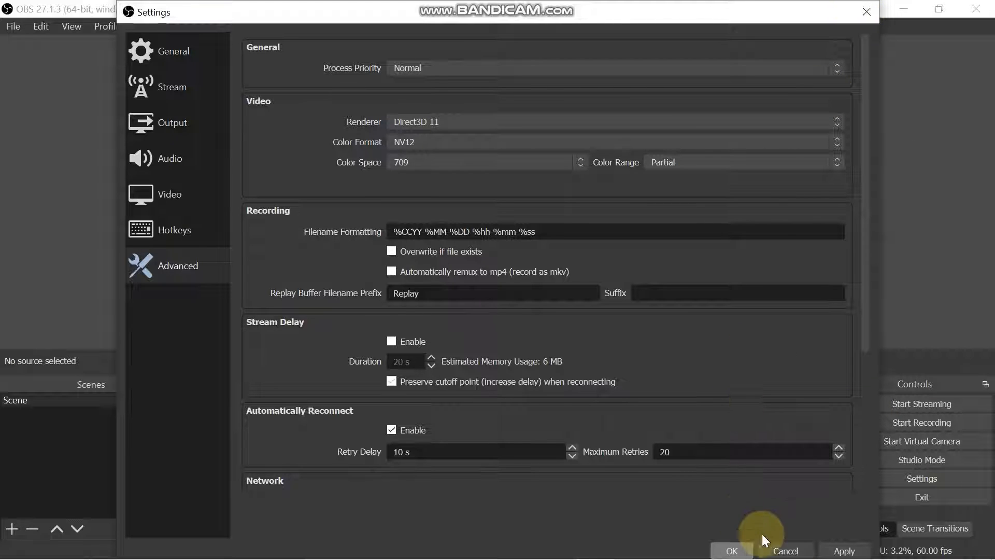
click(869, 12)
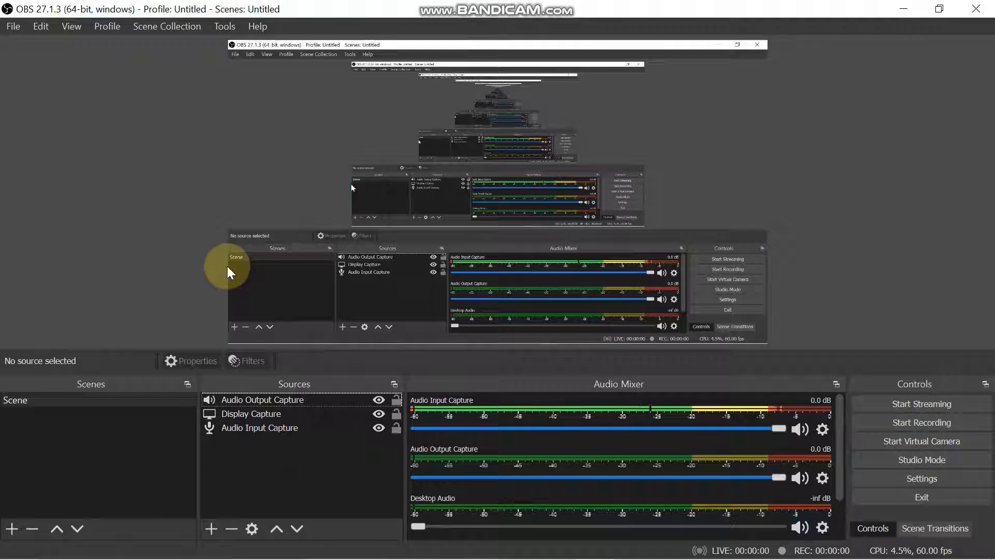
- Show the folder with the saved recordings, and close it after checking the files
click(13, 29)
click(13, 28)
click(36, 29)
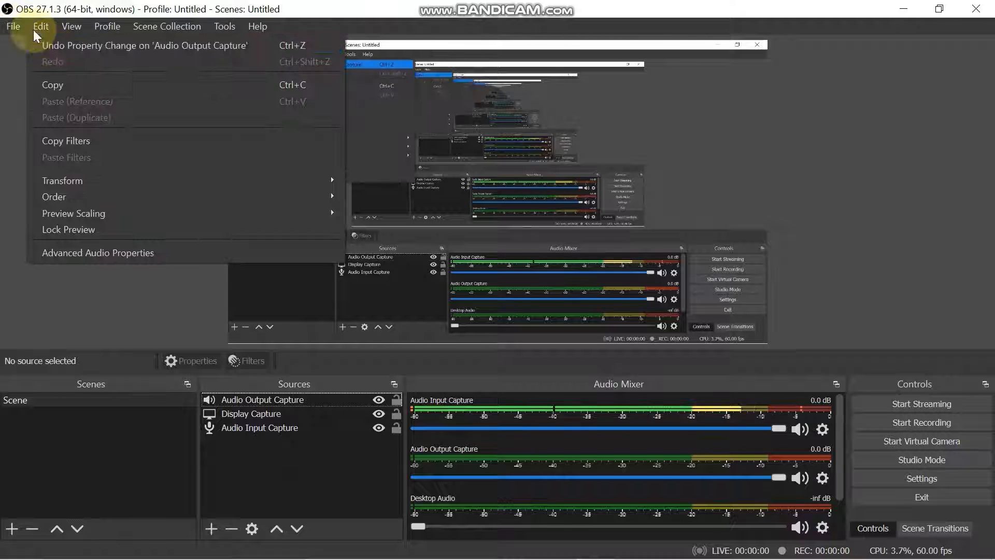
mouse_move(13, 27)
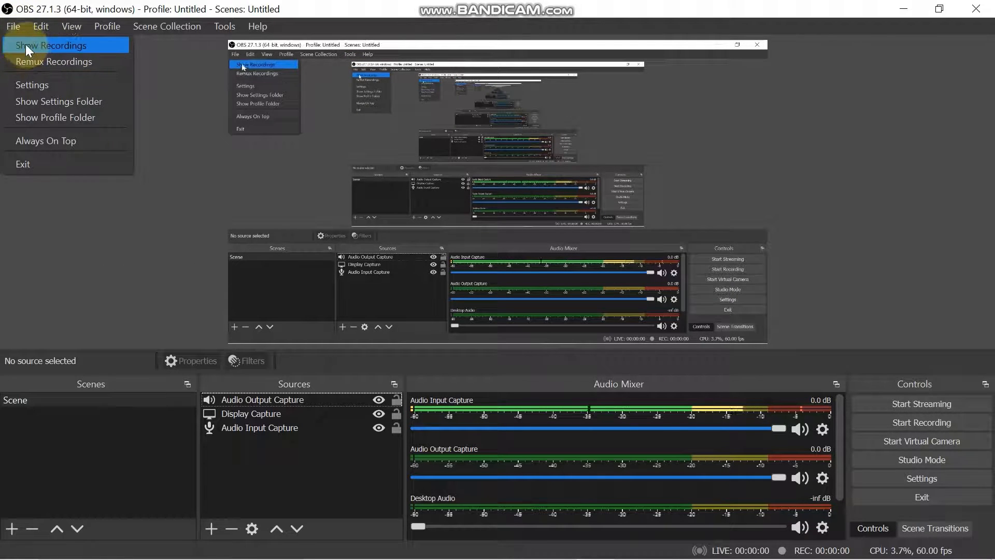
click(26, 44)
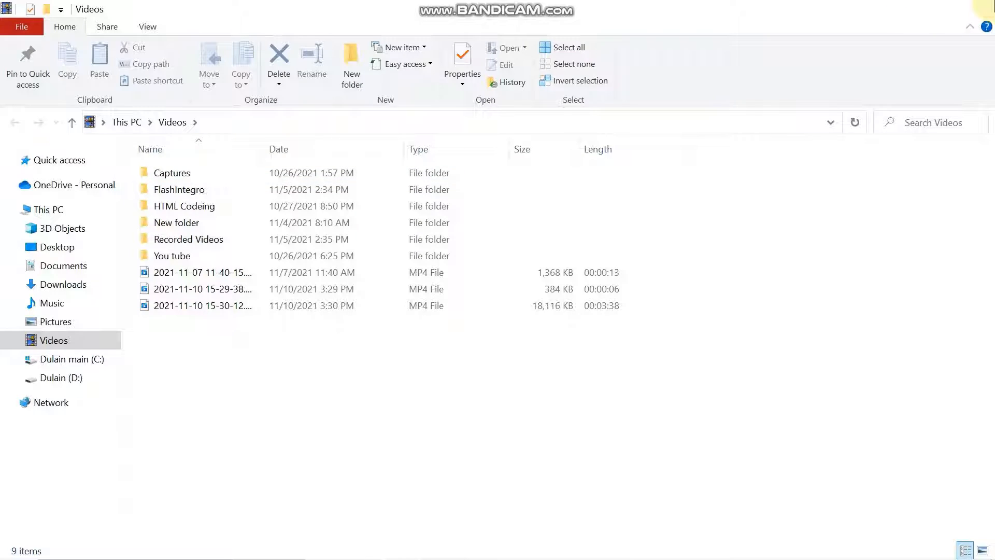
click(985, 6)
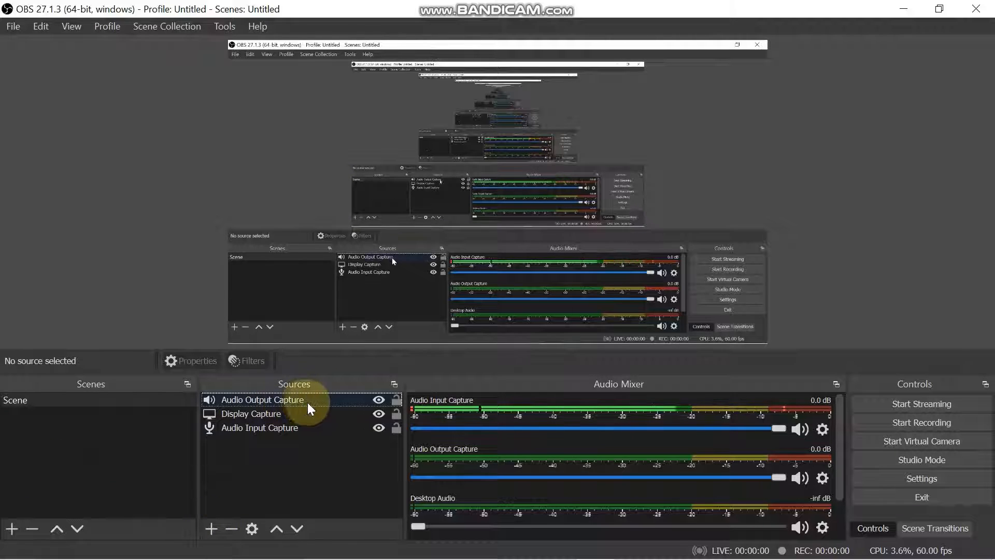
- Look through the source types available for the scene without adding one
click(210, 532)
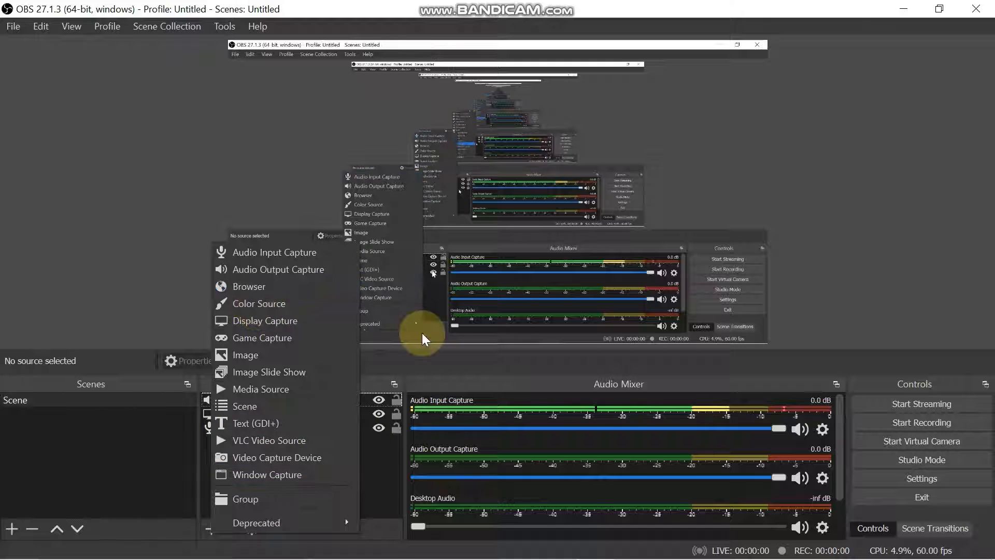
click(431, 321)
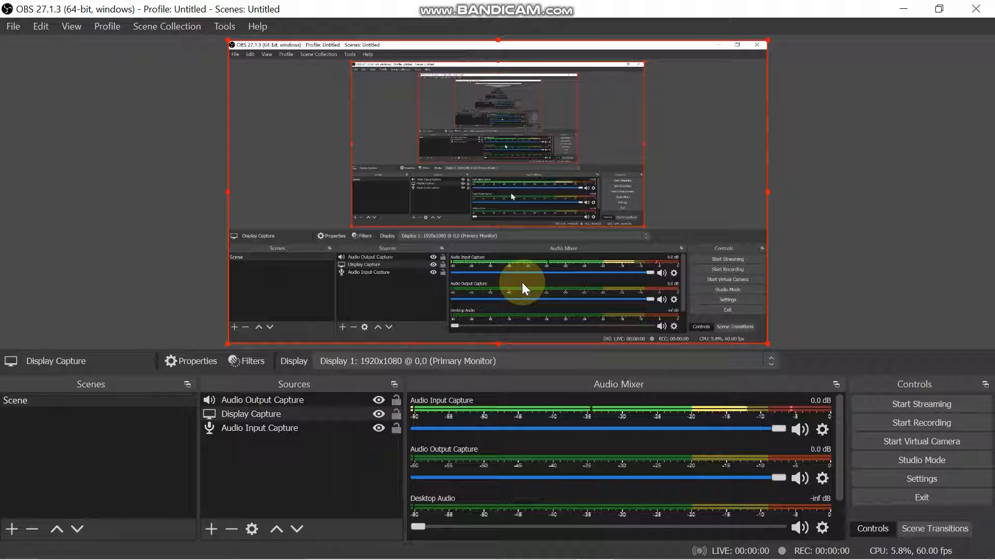